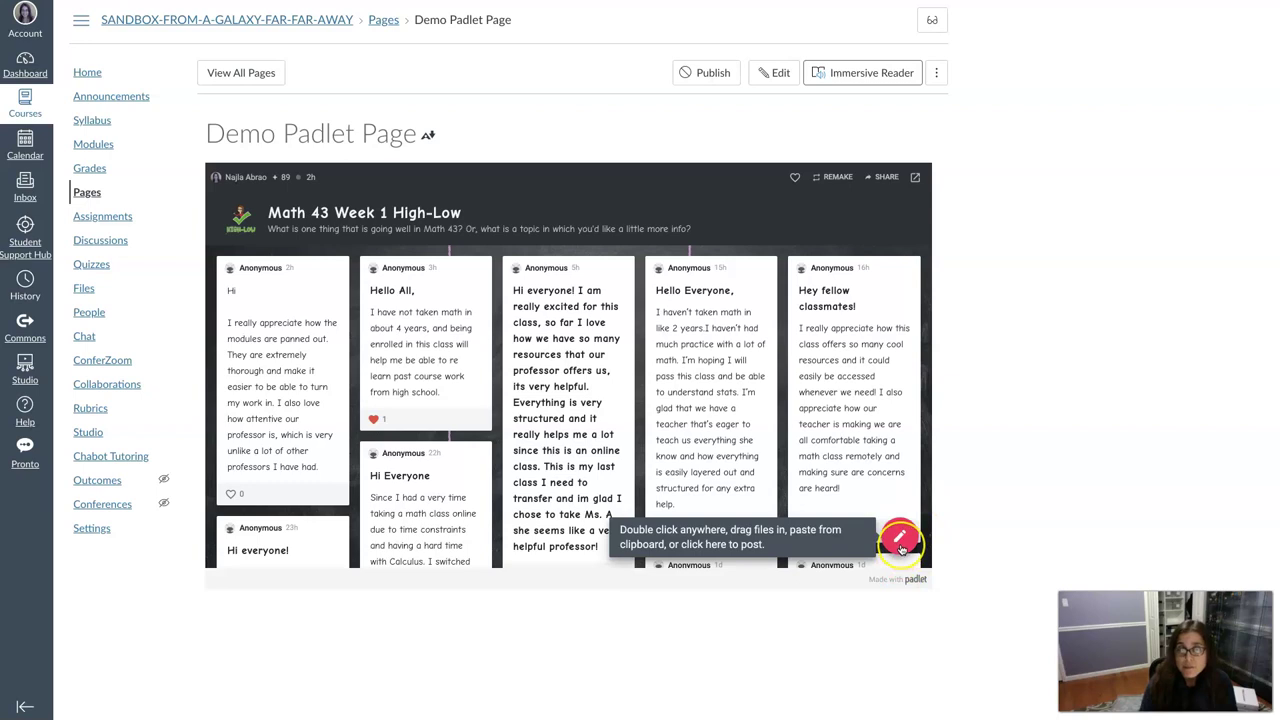
- Post 'Hey' with the body 'How are you?' on the embedded Math 43 Week 1 High-Low padlet
{"action": "left_click", "coordinate": [899, 540]}
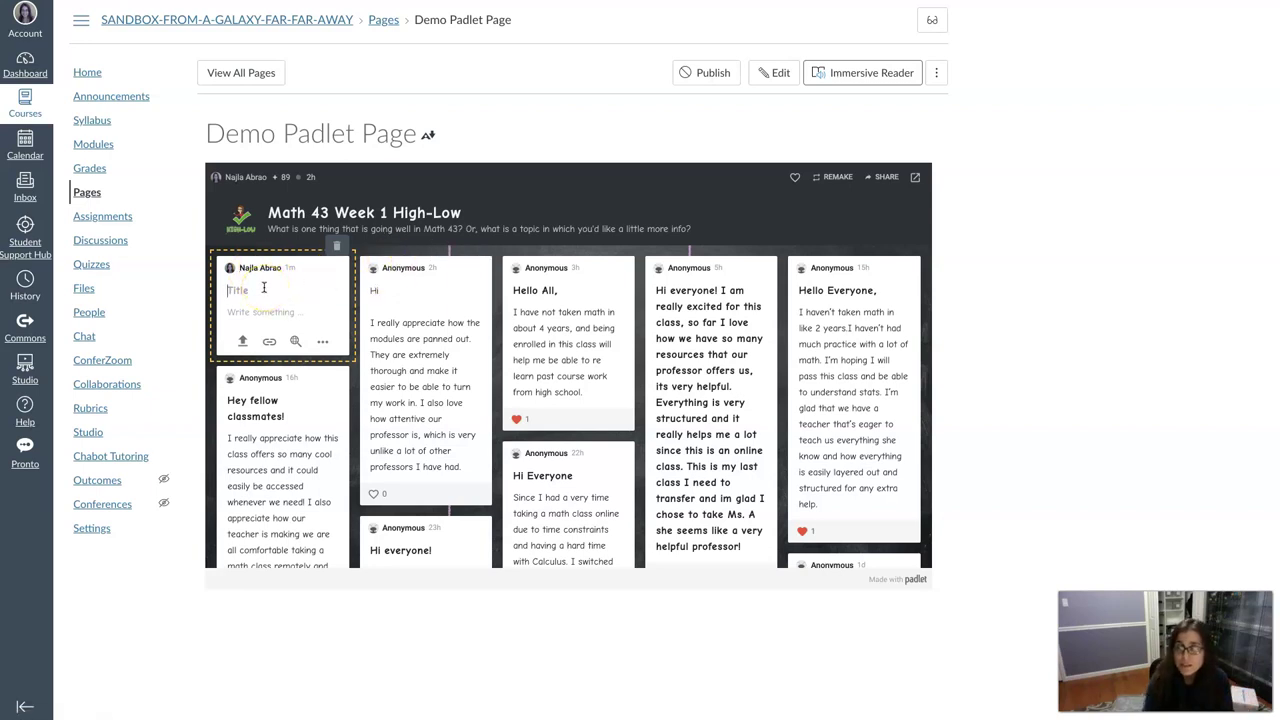
{"action": "type", "text": "Hey"}
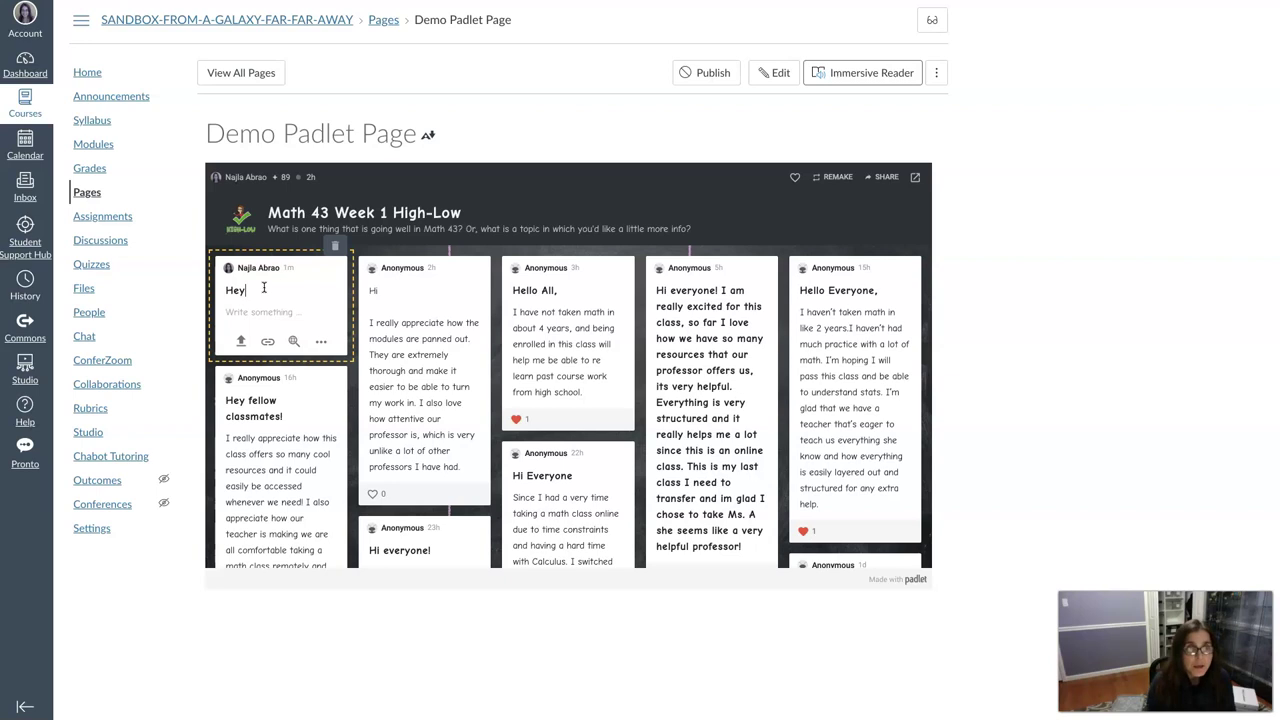
{"action": "left_click", "coordinate": [257, 311]}
{"action": "left_click", "coordinate": [255, 313]}
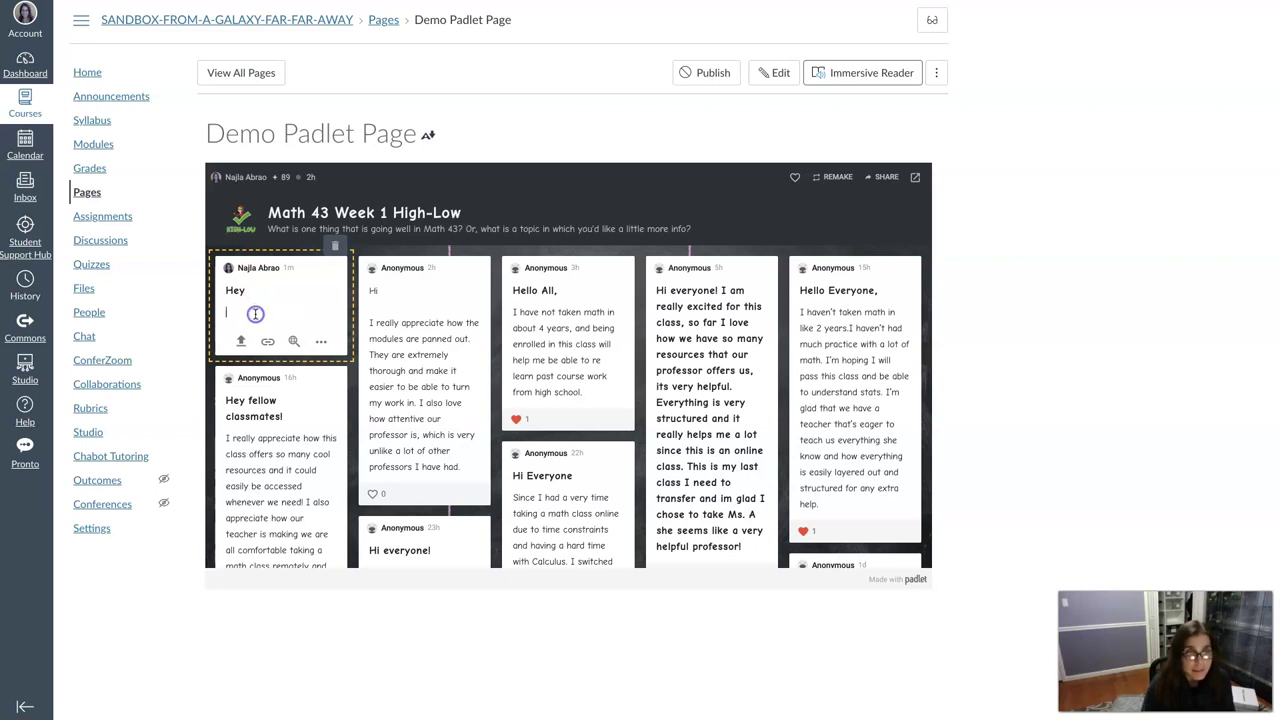
{"action": "type", "text": "How are y"}
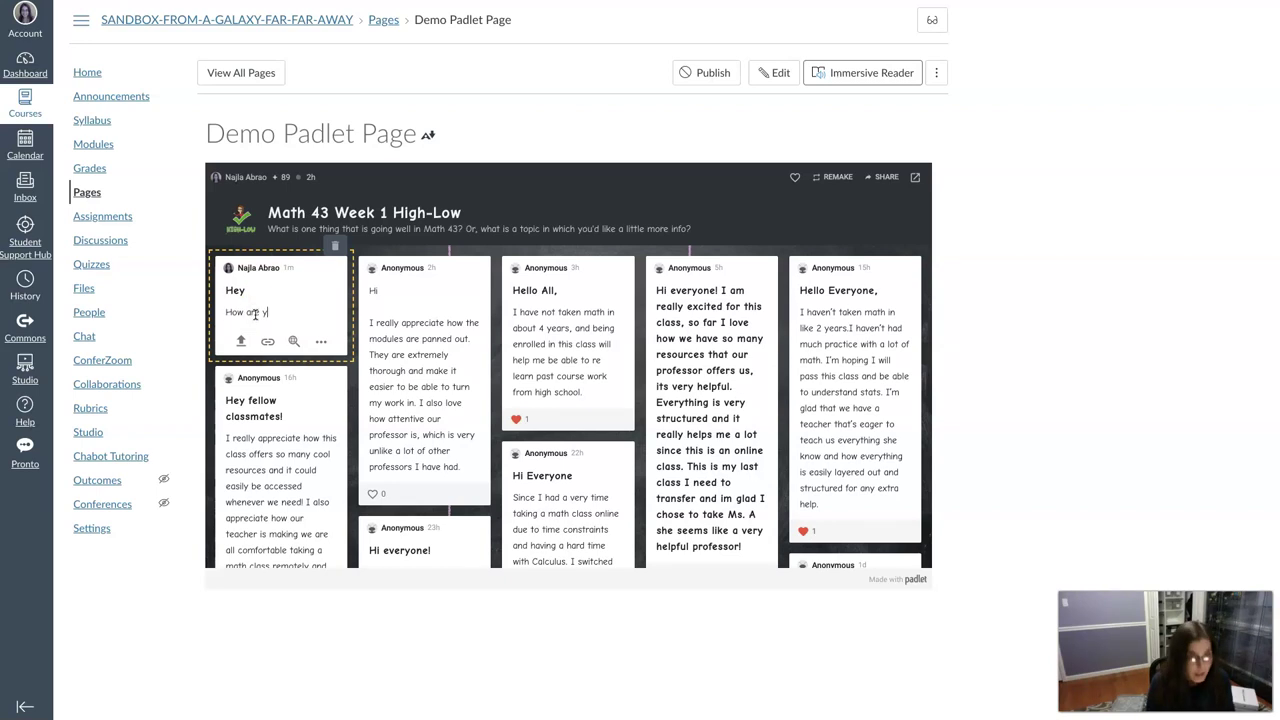
{"action": "type", "text": "ou?"}
{"action": "left_click", "coordinate": [441, 292]}
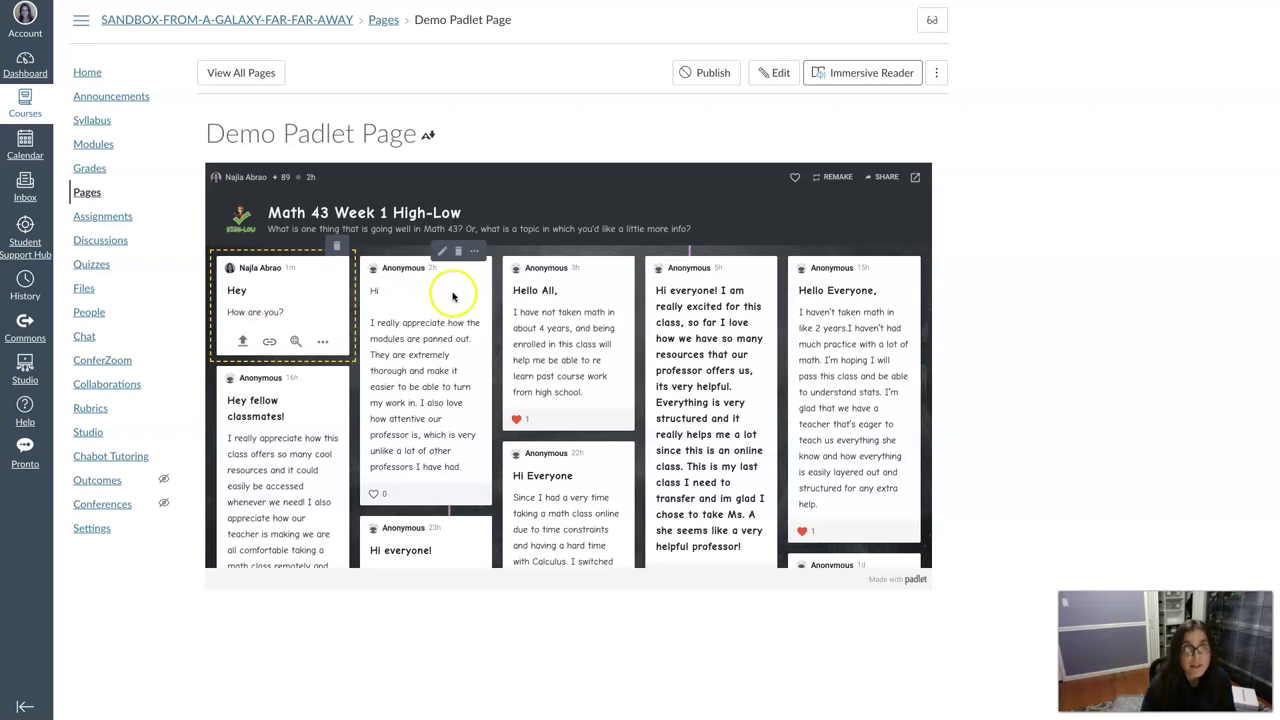
- Delete the Hey post from the embedded padlet and confirm the deletion
{"action": "mouse_move", "coordinate": [314, 286]}
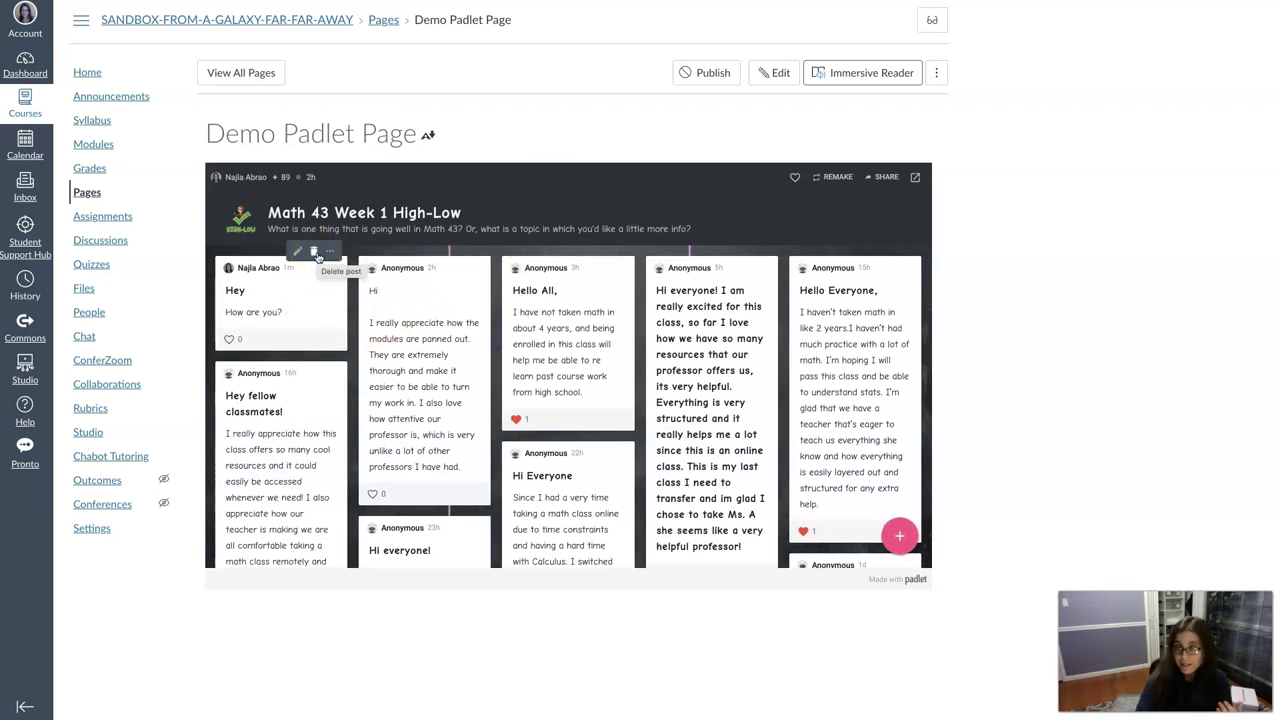
{"action": "left_click", "coordinate": [317, 253]}
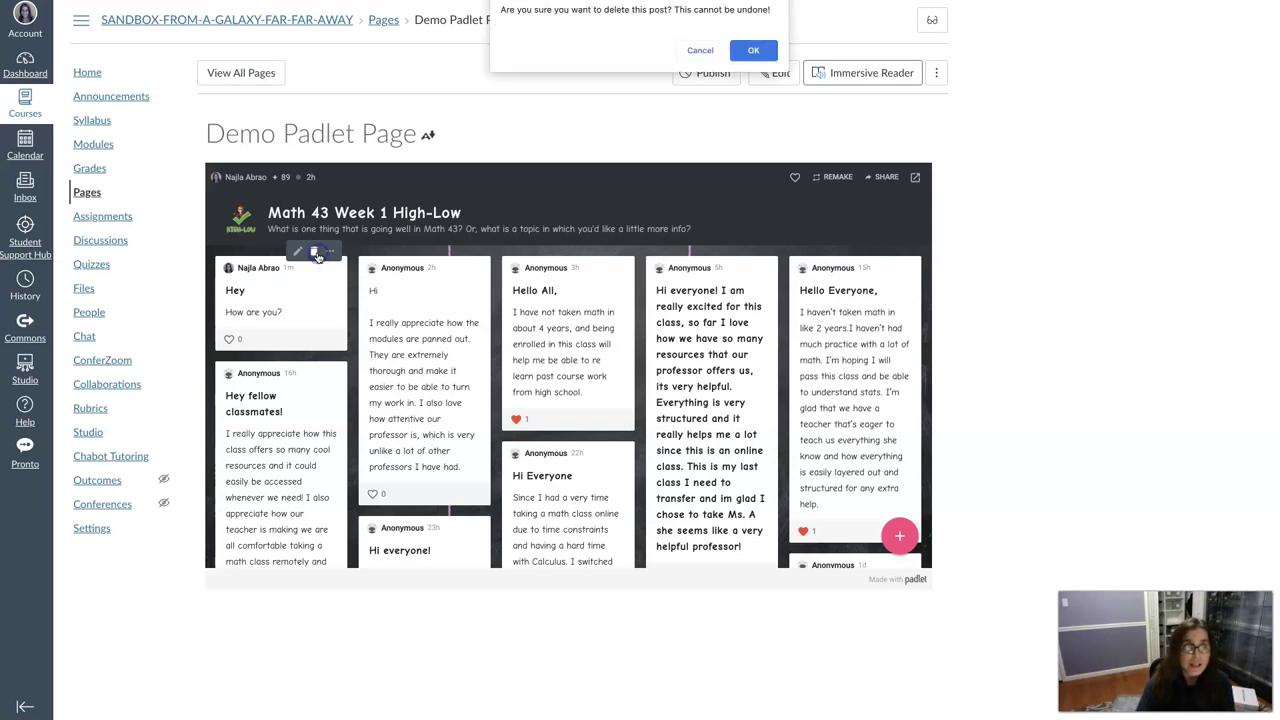
{"action": "left_click", "coordinate": [762, 52]}
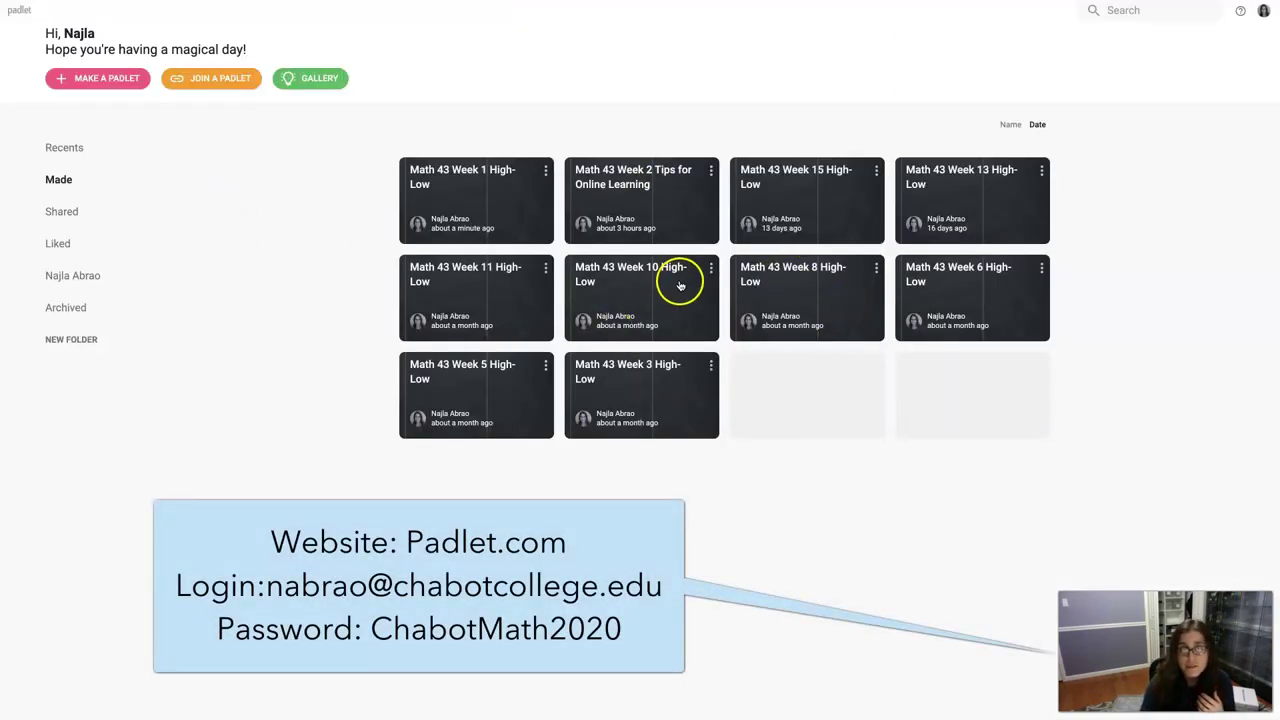
- Begin a new padlet from the dashboard using MAKE A PADLET
{"action": "left_click", "coordinate": [108, 83]}
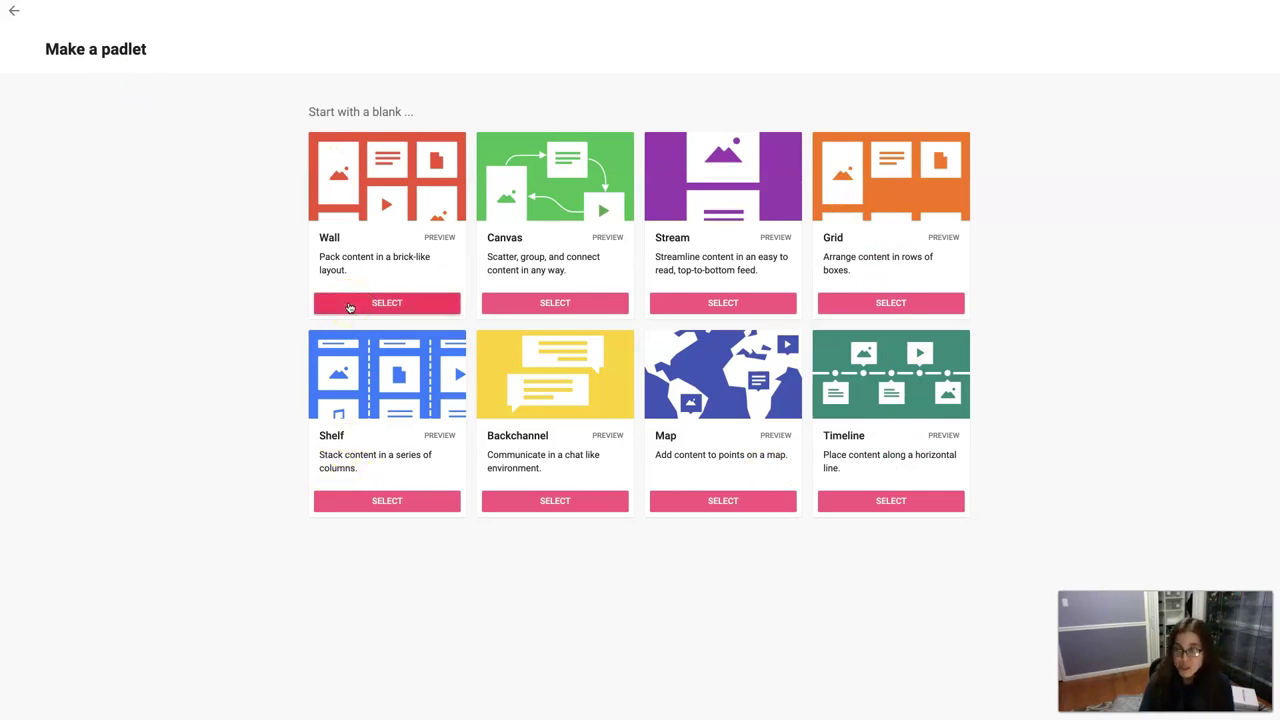
- Create a Wall padlet with the My Tasks chalkboard picture as its wallpaper
{"action": "left_click", "coordinate": [349, 303]}
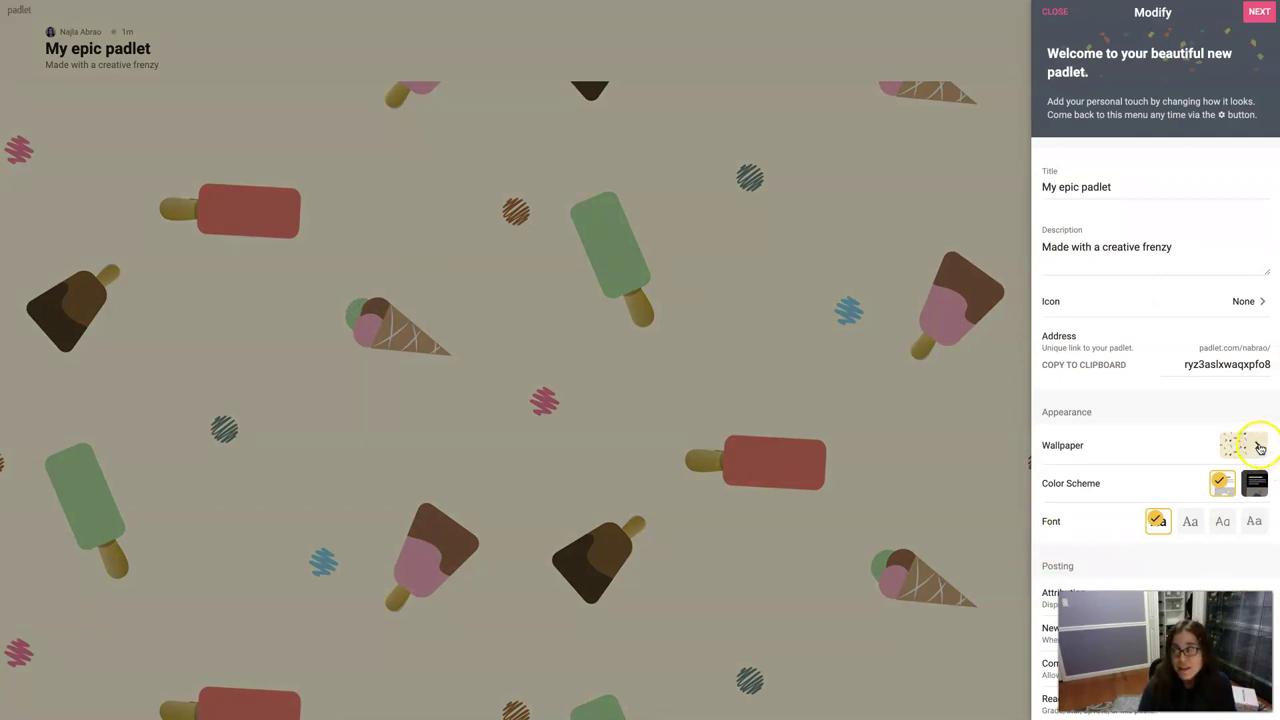
{"action": "left_click", "coordinate": [1260, 448]}
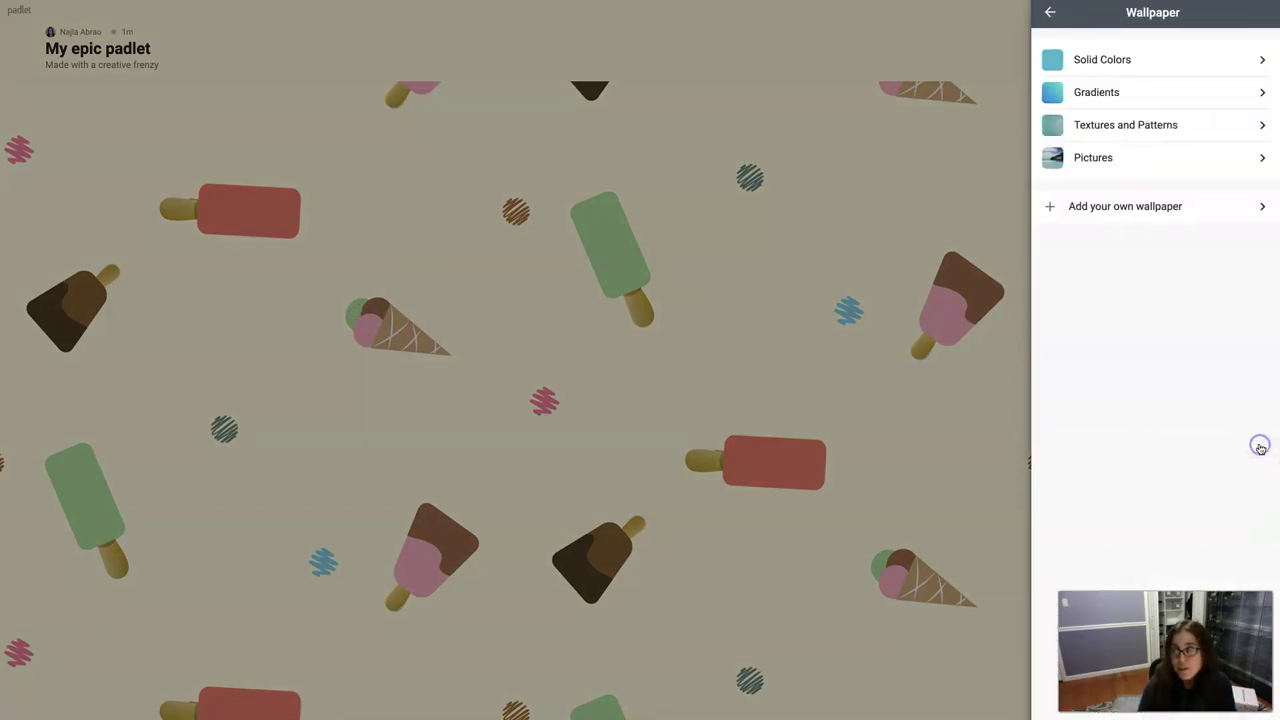
{"action": "left_click", "coordinate": [1105, 163]}
{"action": "left_click", "coordinate": [1222, 440]}
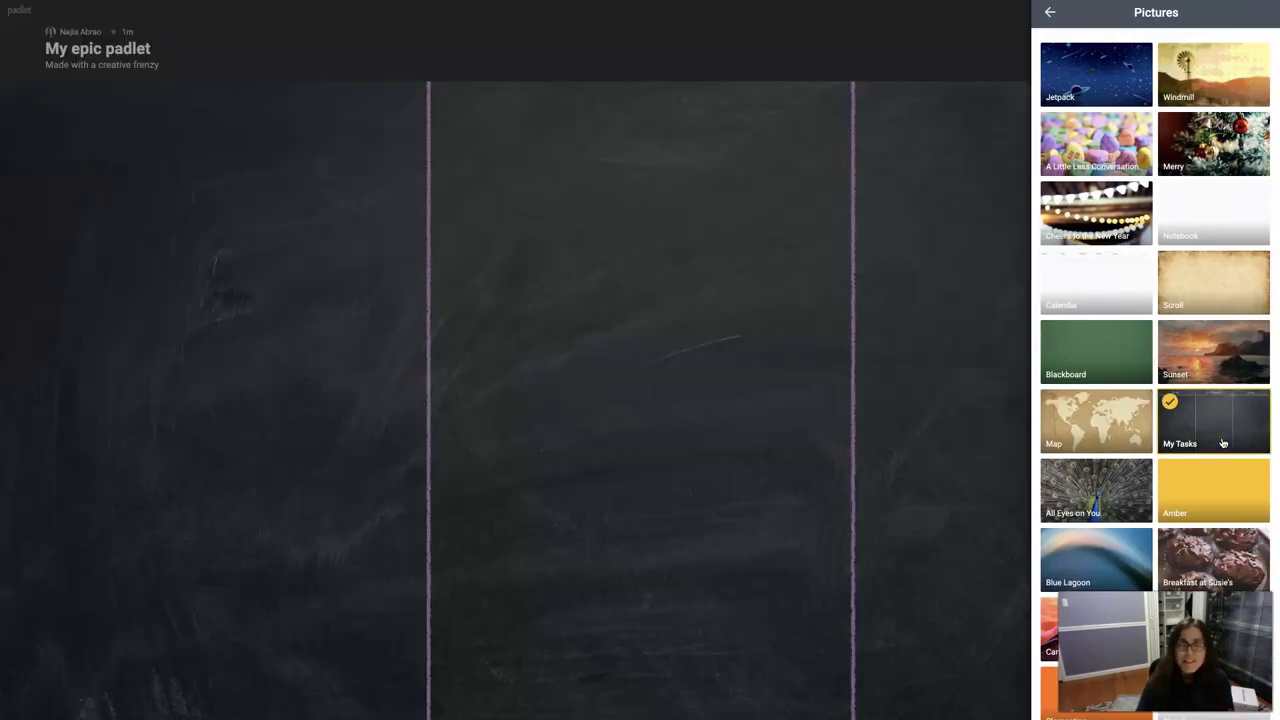
{"action": "left_click", "coordinate": [1050, 12]}
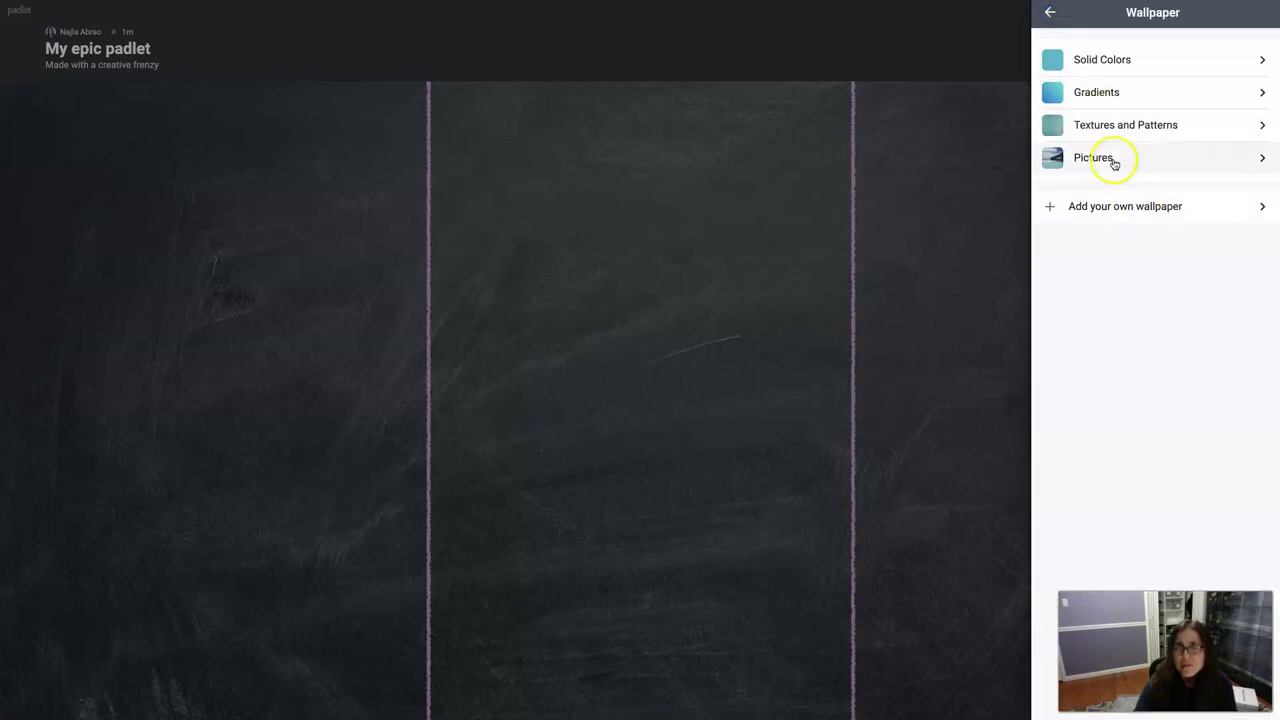
{"action": "left_click", "coordinate": [1050, 12]}
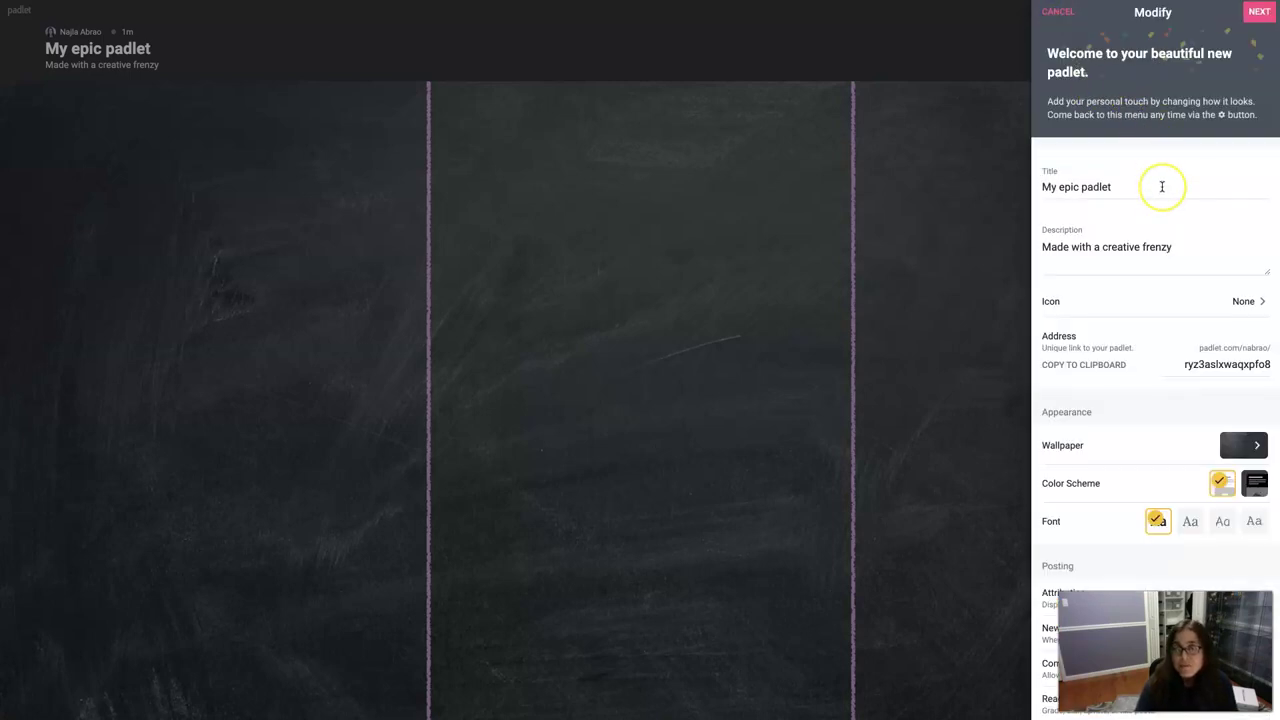
{"action": "left_click", "coordinate": [1258, 14]}
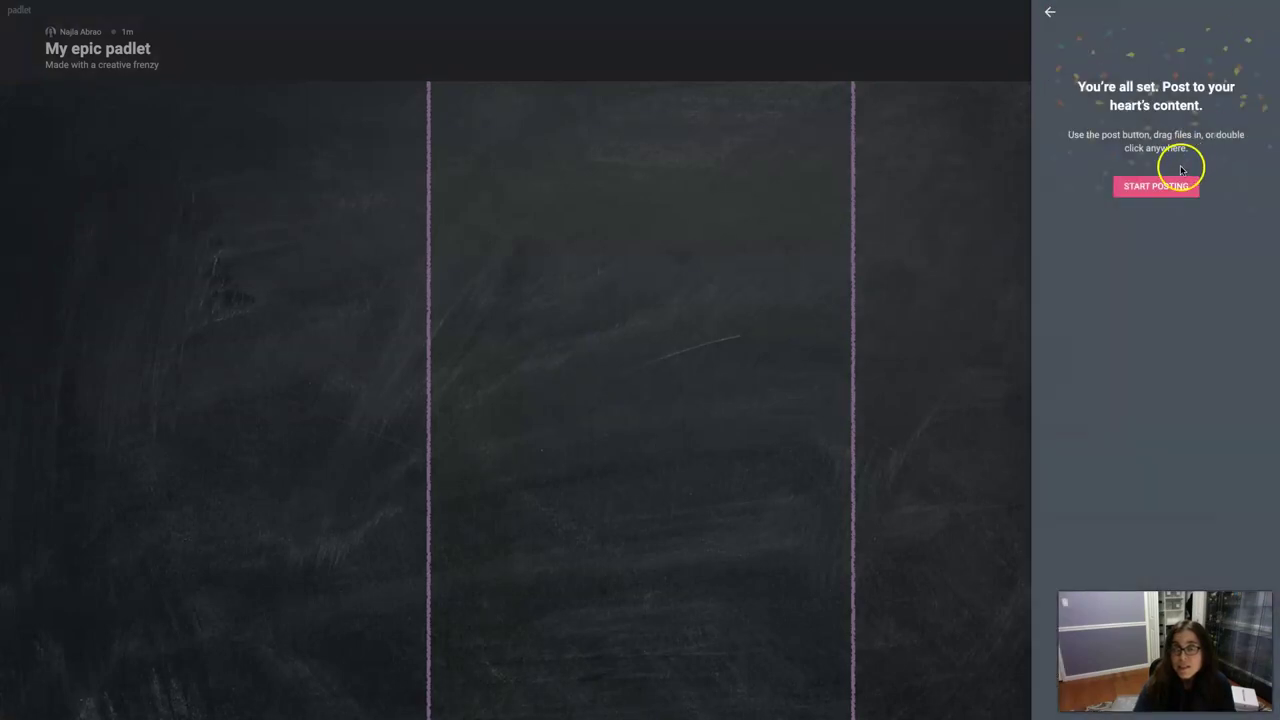
{"action": "left_click", "coordinate": [1049, 13]}
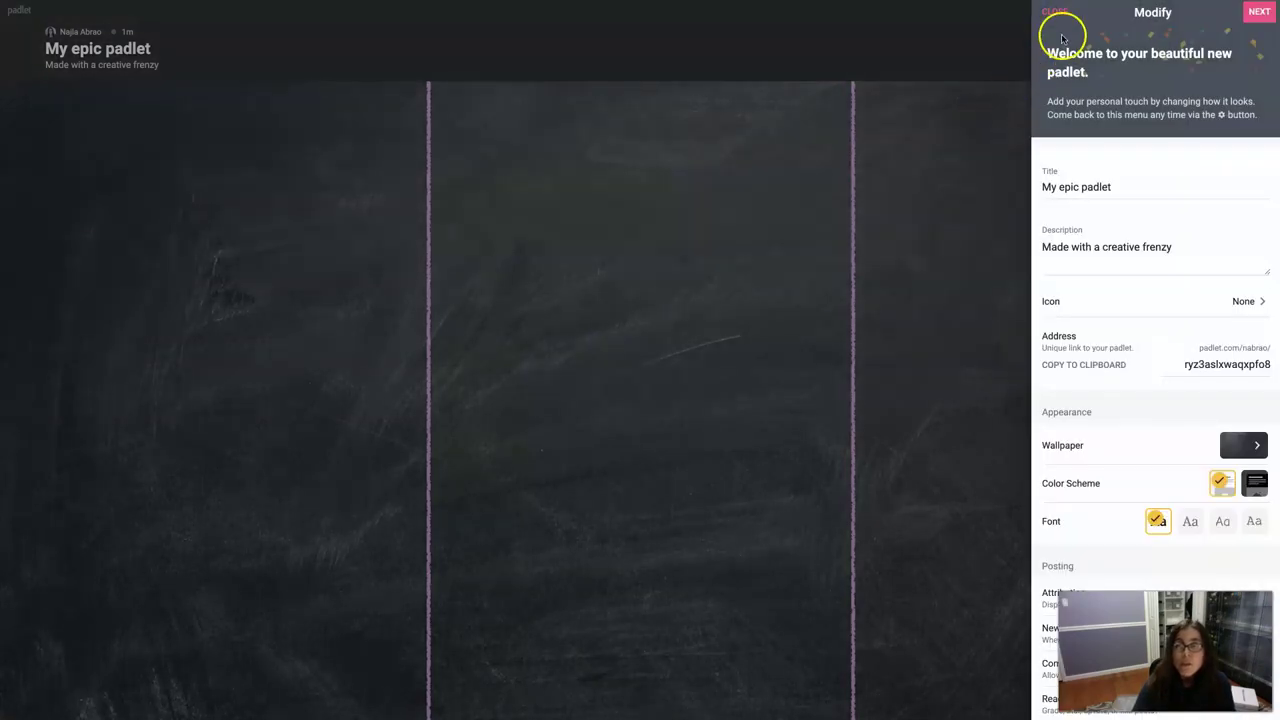
- Review the padlet's privacy, trying Can read, then leave it Secret with visitors set to Can write
{"action": "left_click", "coordinate": [1061, 13]}
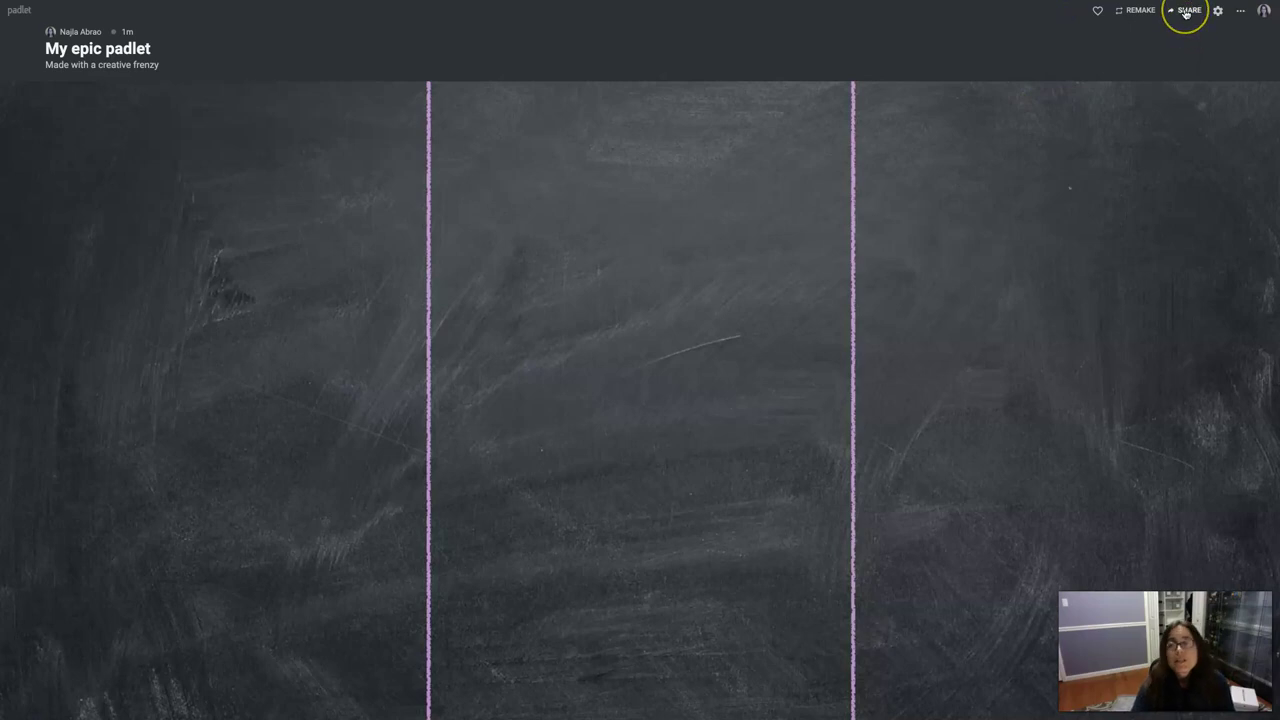
{"action": "left_click", "coordinate": [1186, 11]}
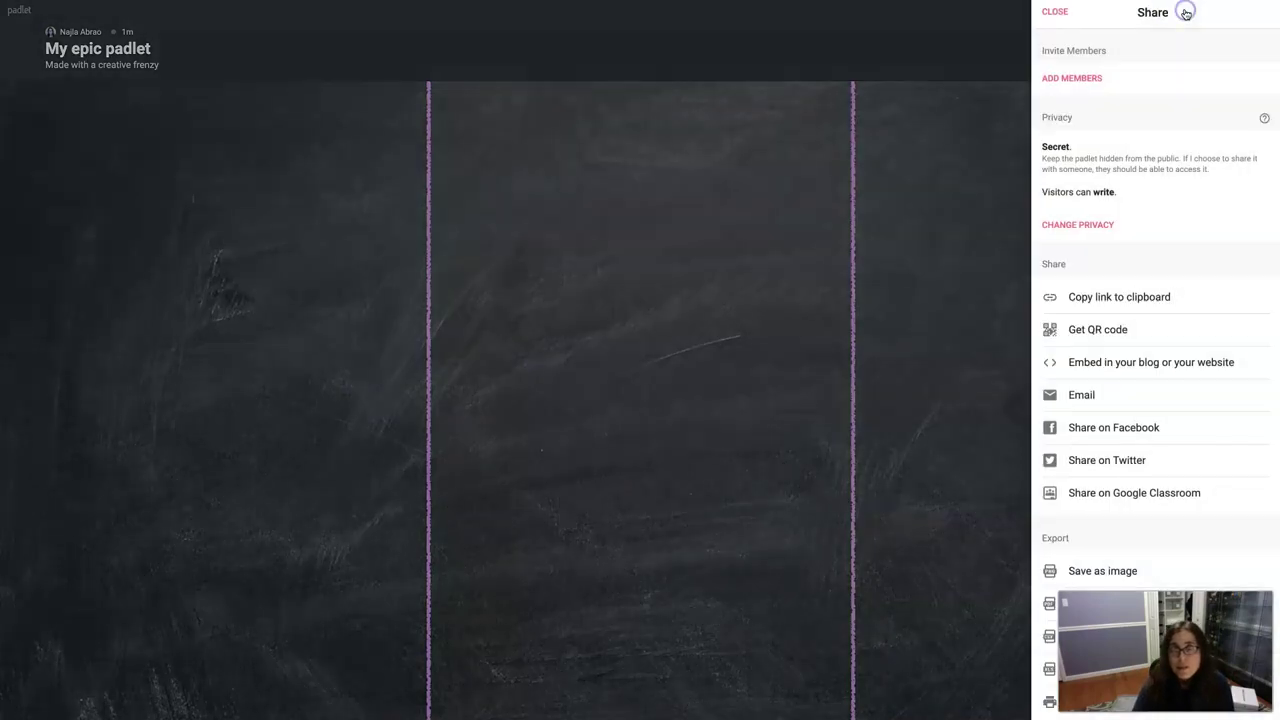
{"action": "left_click", "coordinate": [1084, 226]}
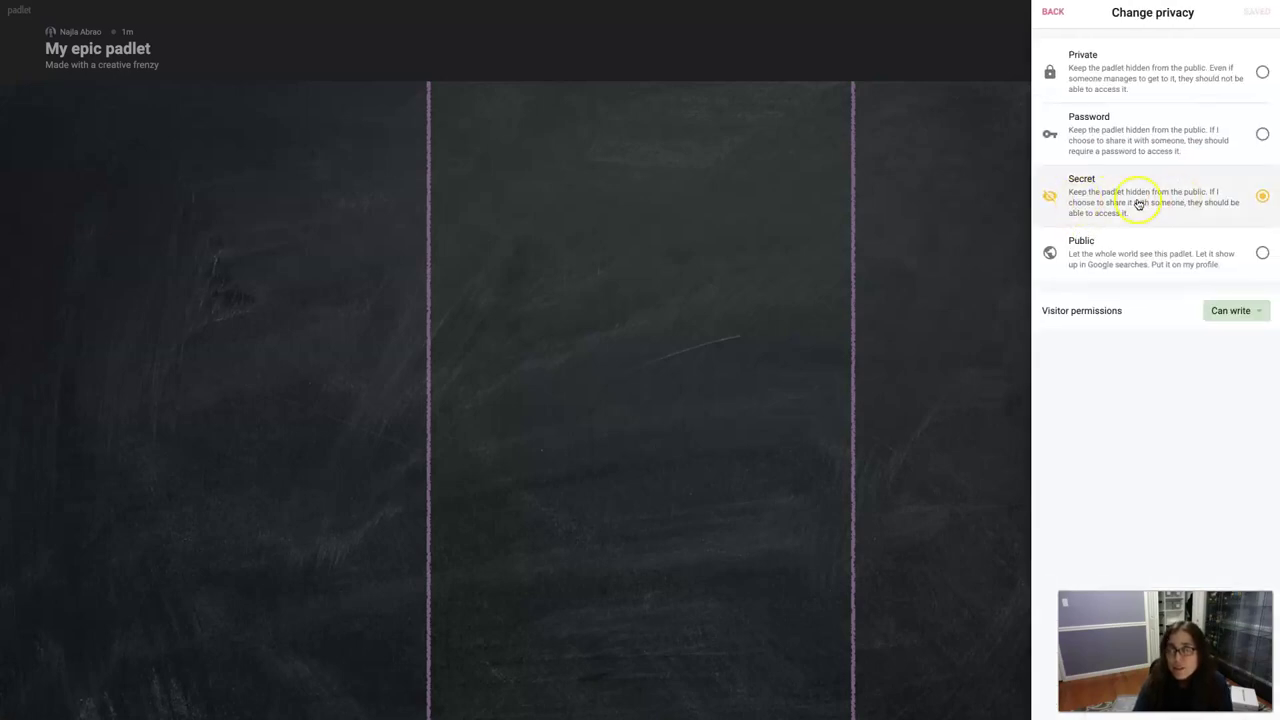
{"action": "left_click", "coordinate": [1235, 310]}
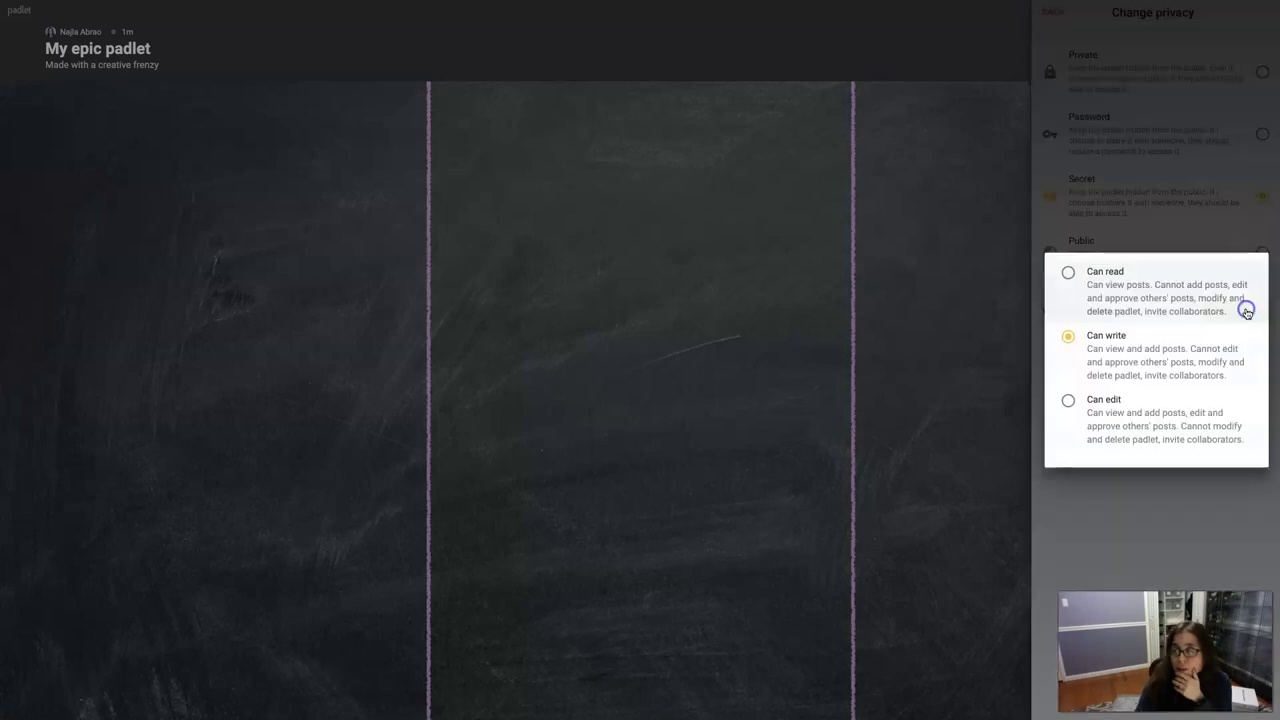
{"action": "left_click", "coordinate": [1068, 272]}
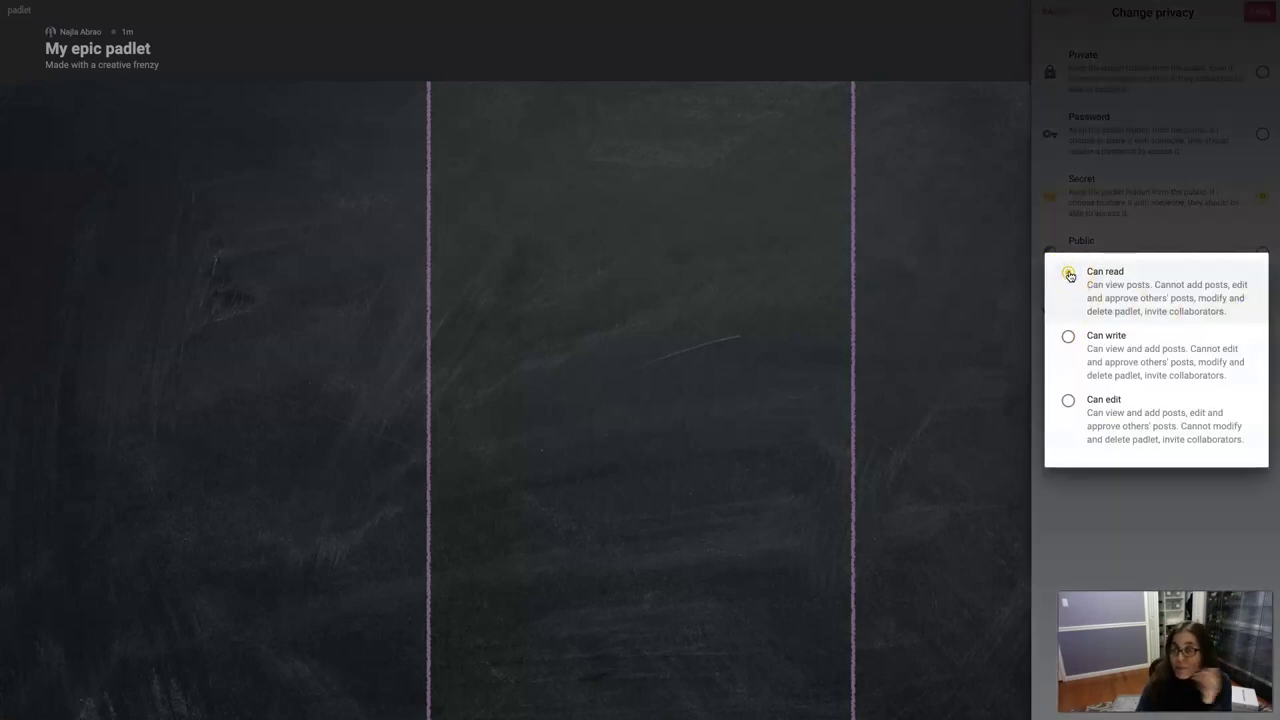
{"action": "left_click", "coordinate": [1068, 340]}
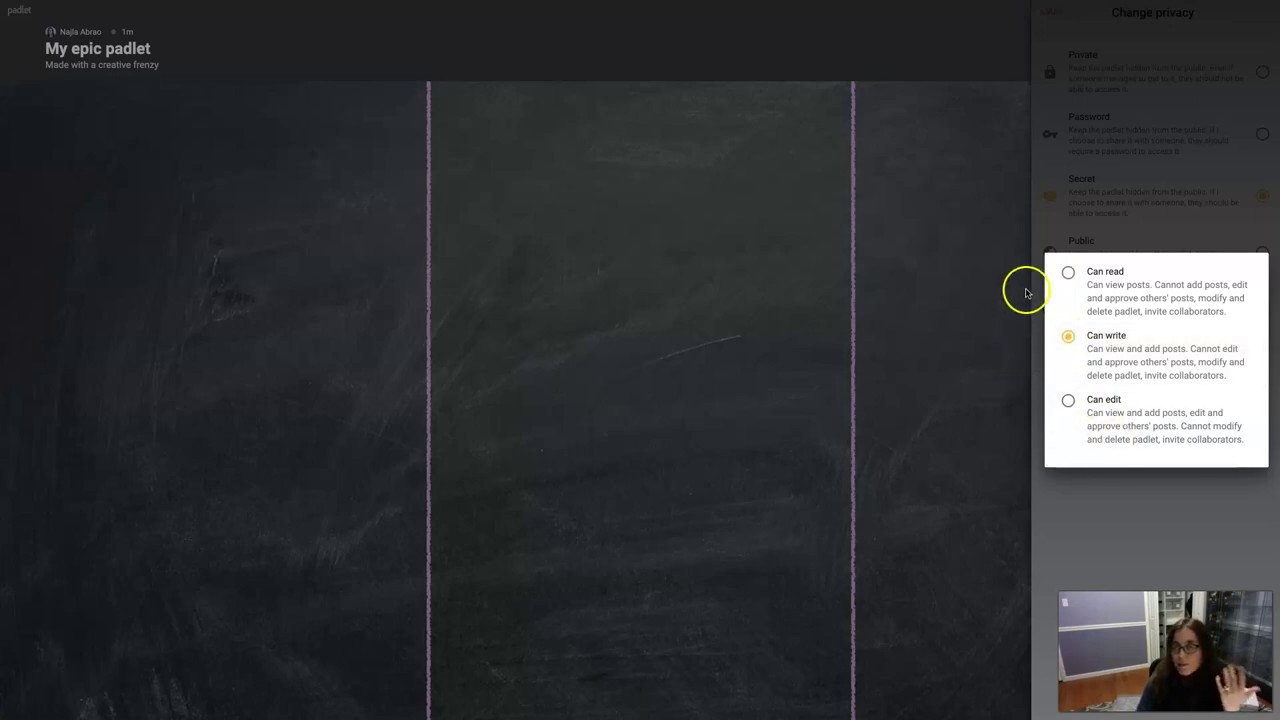
{"action": "left_click", "coordinate": [1122, 200]}
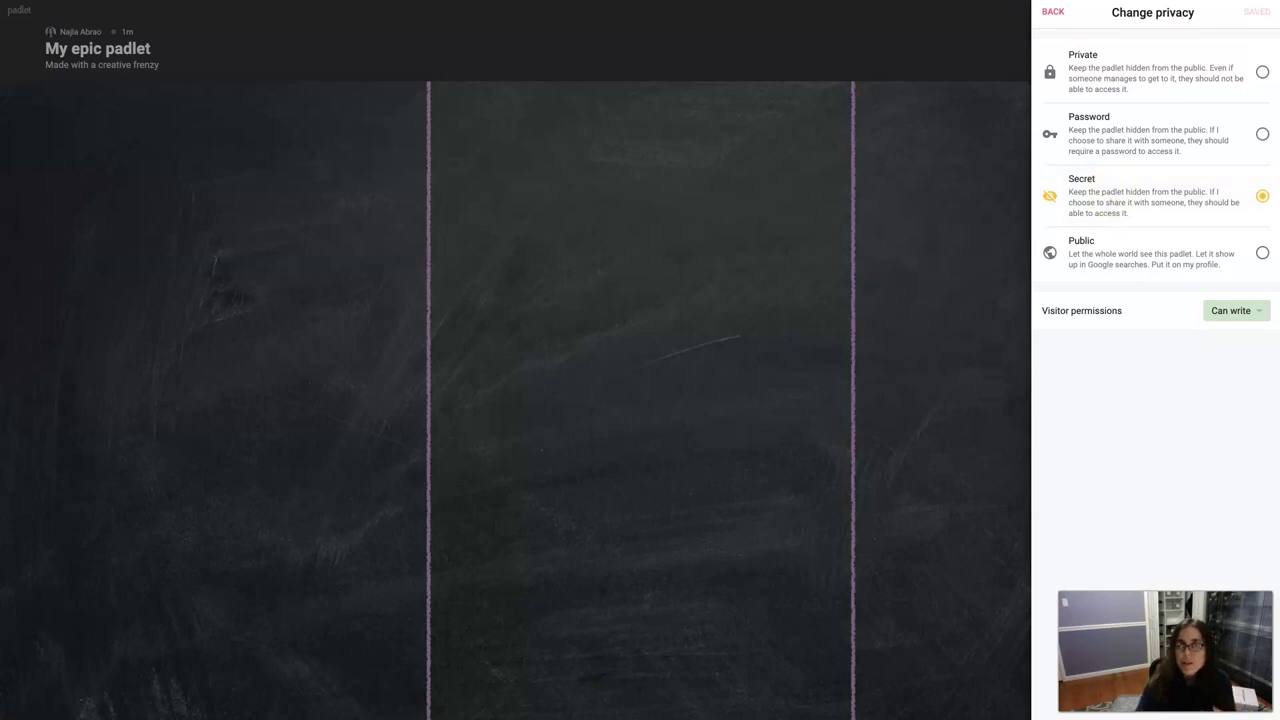
{"action": "left_click", "coordinate": [1053, 11]}
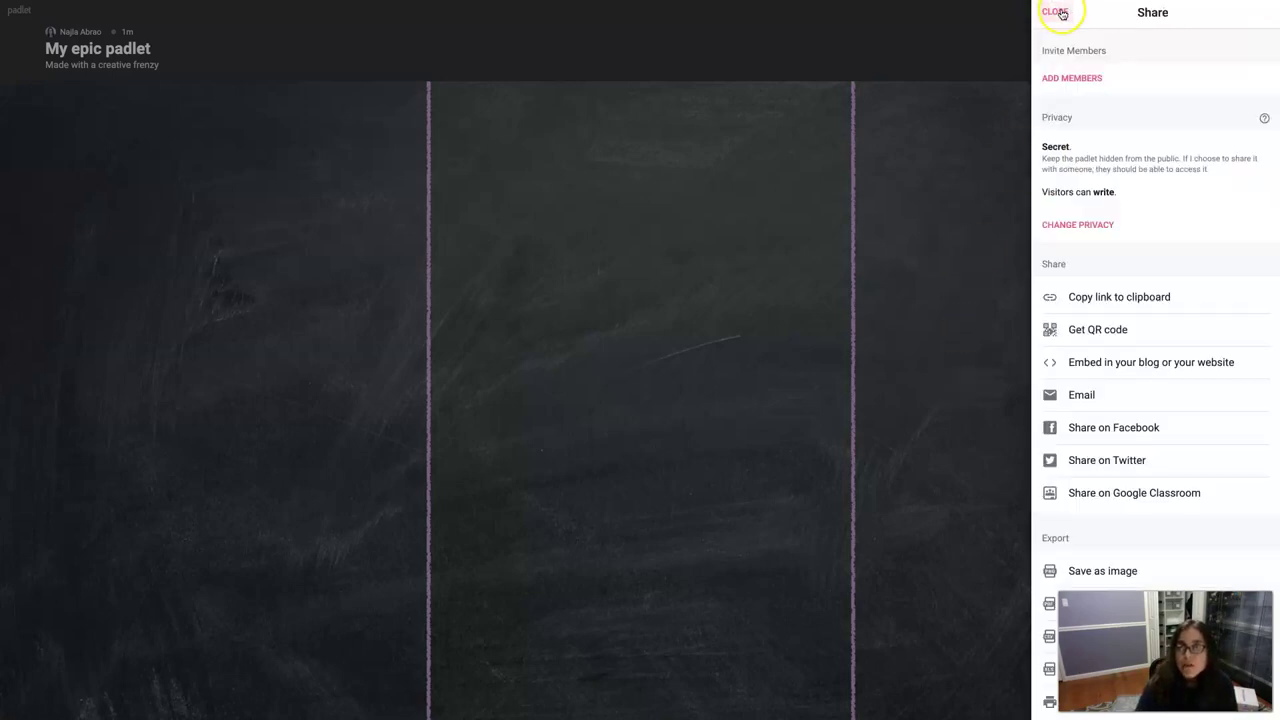
- Copy My epic padlet's full embed code from the blog/website embed option
{"action": "left_click", "coordinate": [1055, 11]}
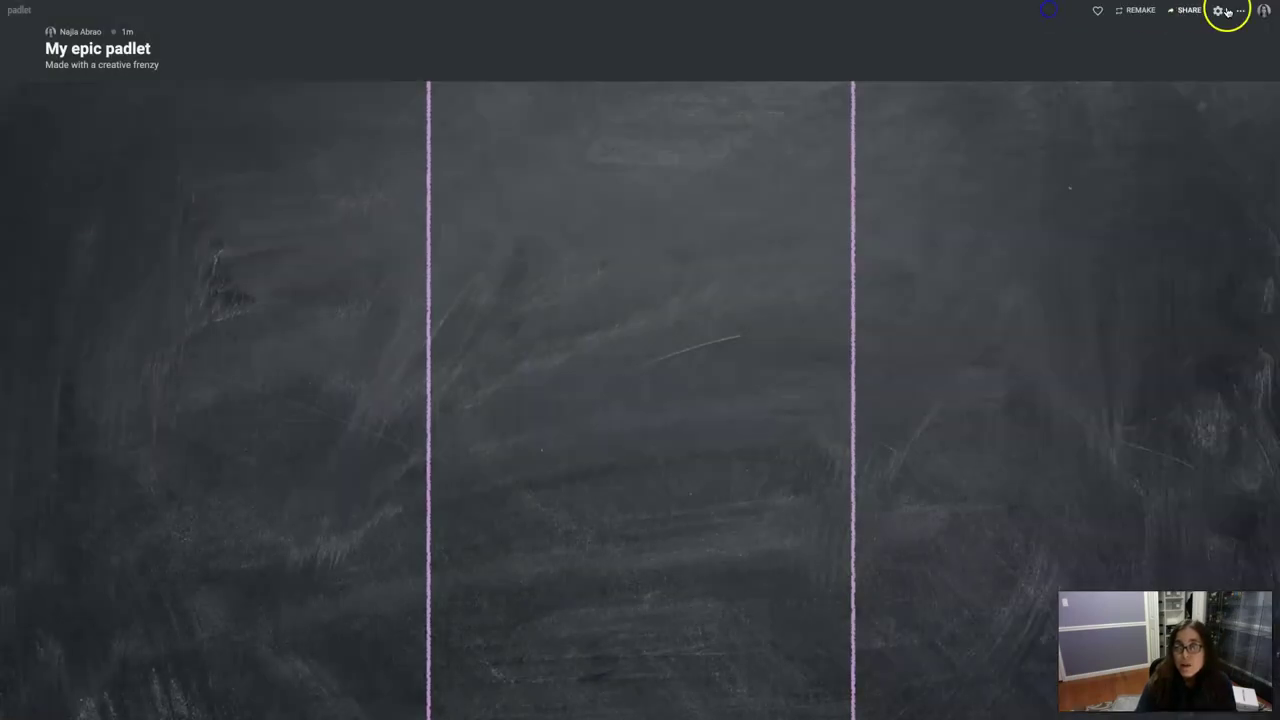
{"action": "left_click", "coordinate": [1185, 11]}
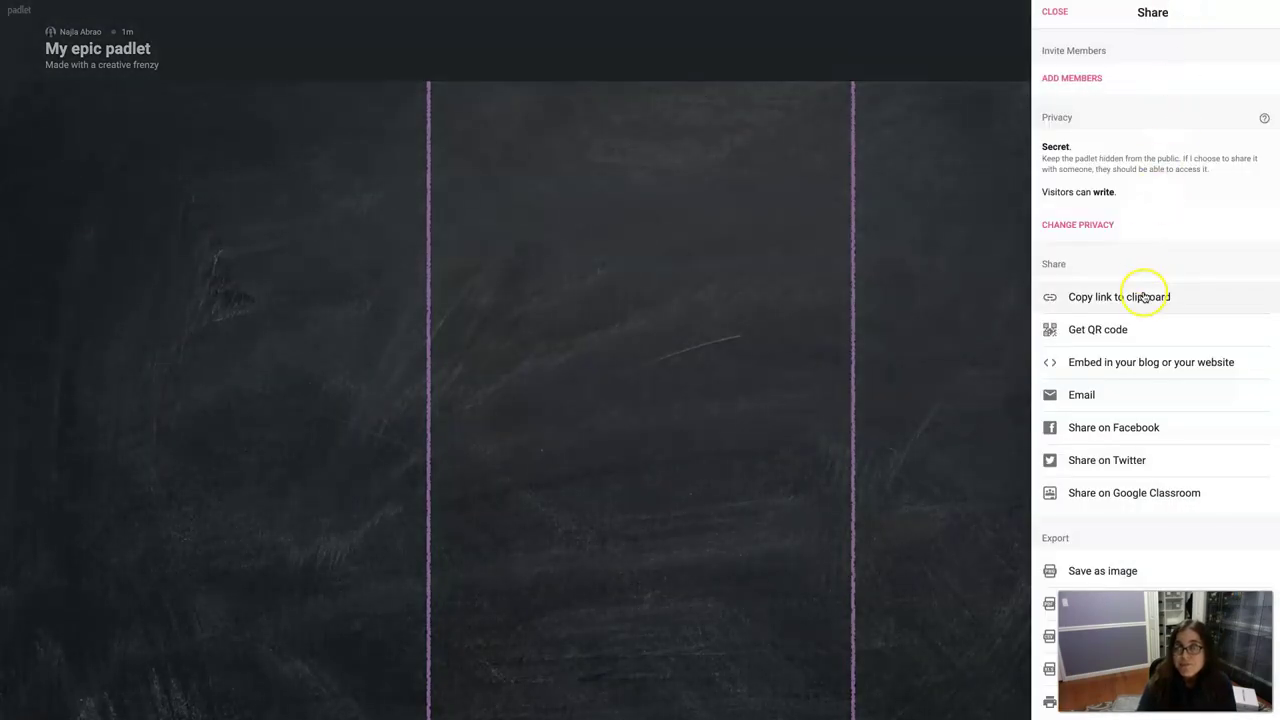
{"action": "left_click", "coordinate": [1140, 366]}
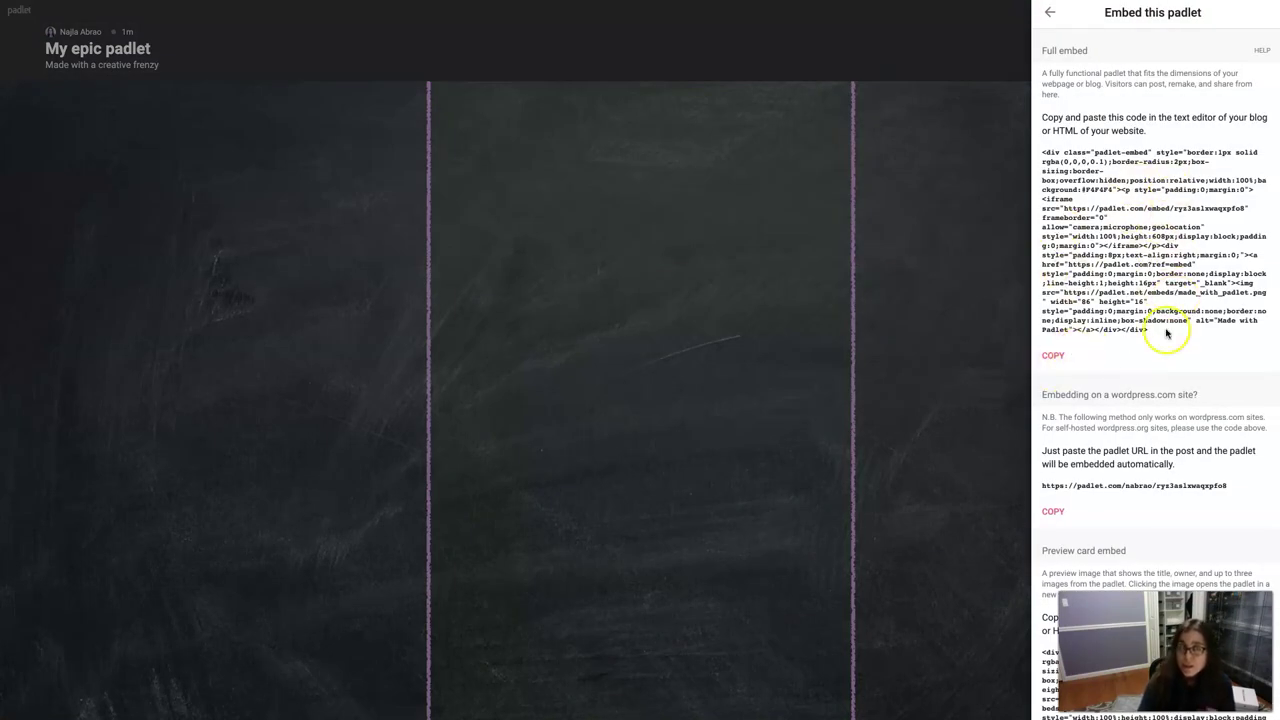
{"action": "left_click", "coordinate": [1053, 355]}
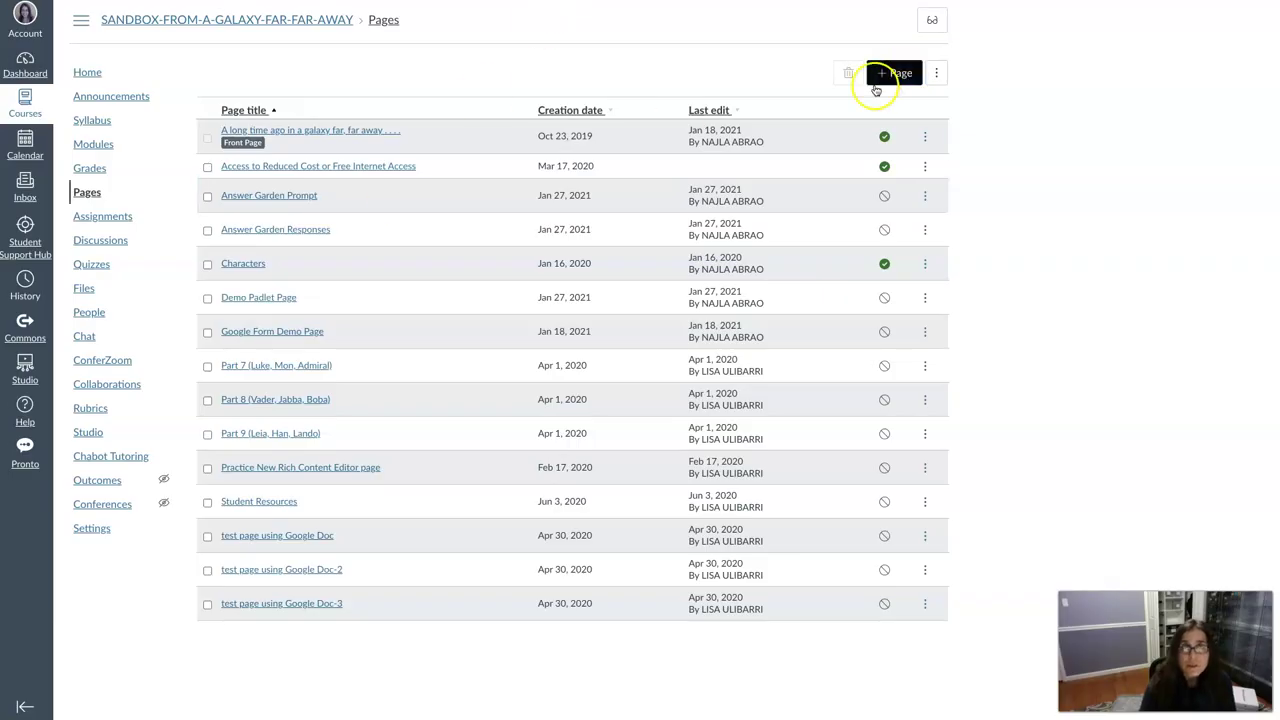
- Publish a Canvas page 'Padlet Demo Page 2' with the padlet embed code pasted into its HTML
{"action": "left_click", "coordinate": [906, 77]}
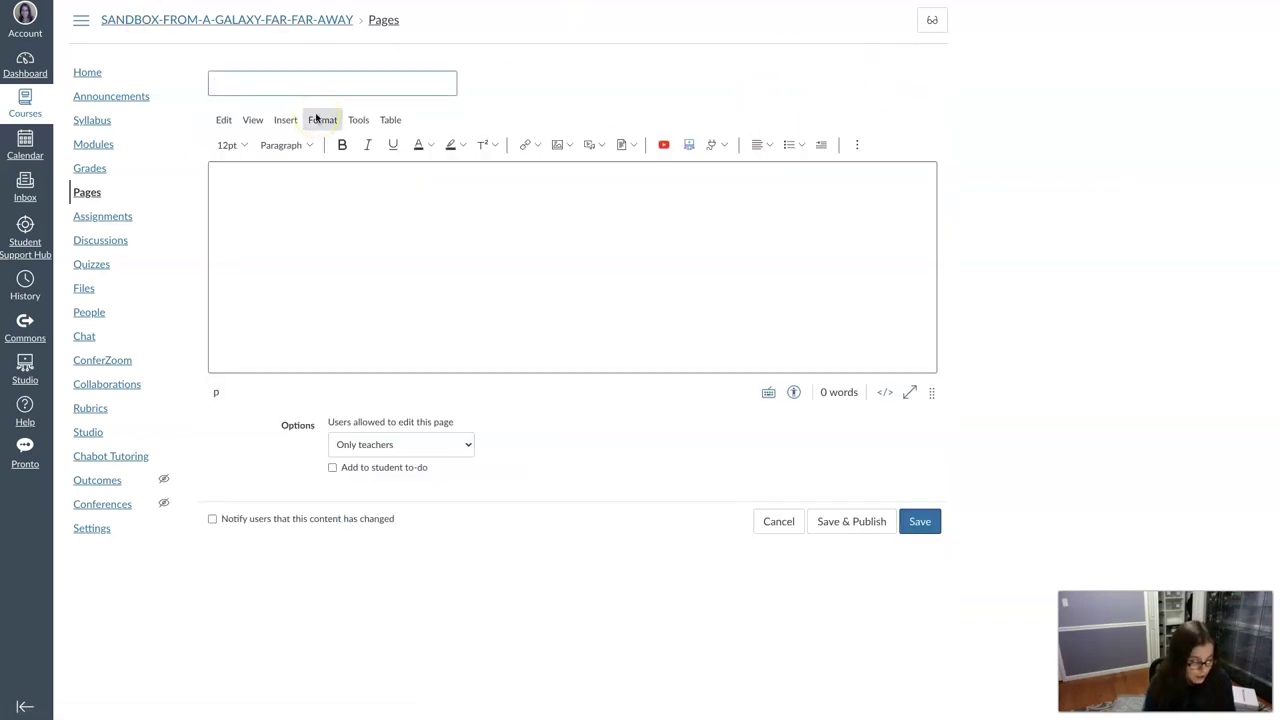
{"action": "type", "text": "Padlet Dem"}
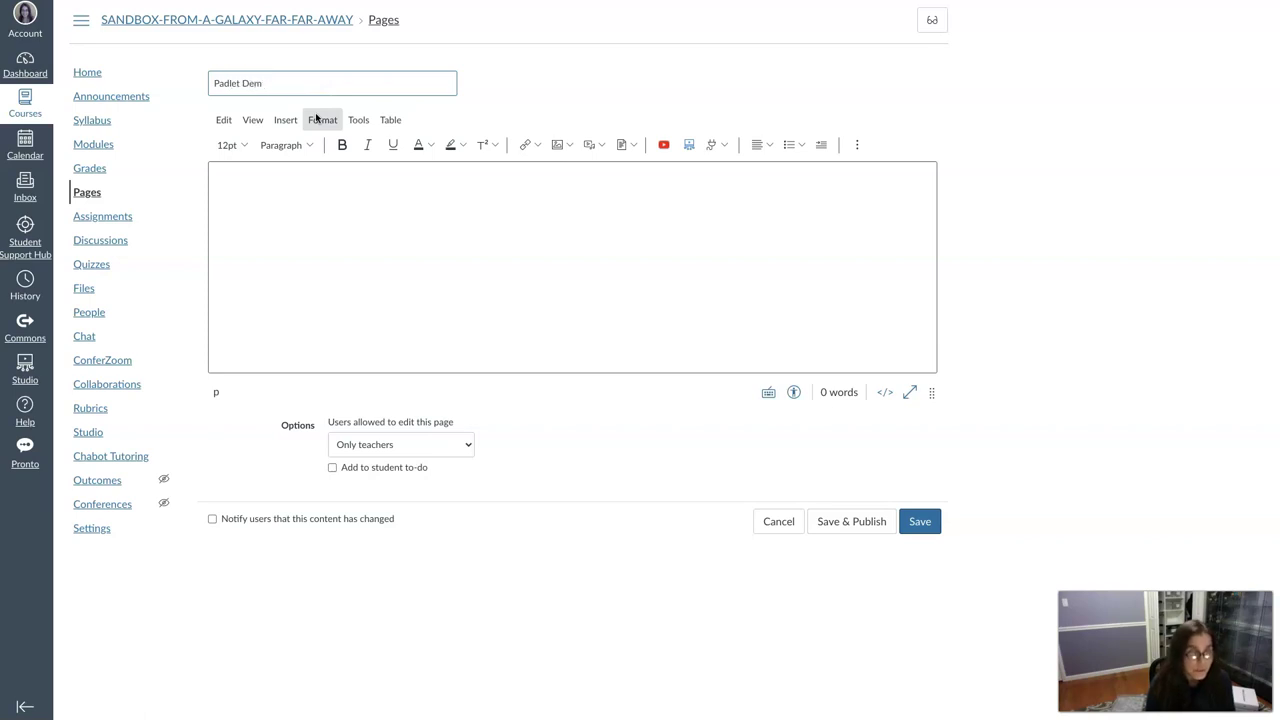
{"action": "type", "text": "o Page 2"}
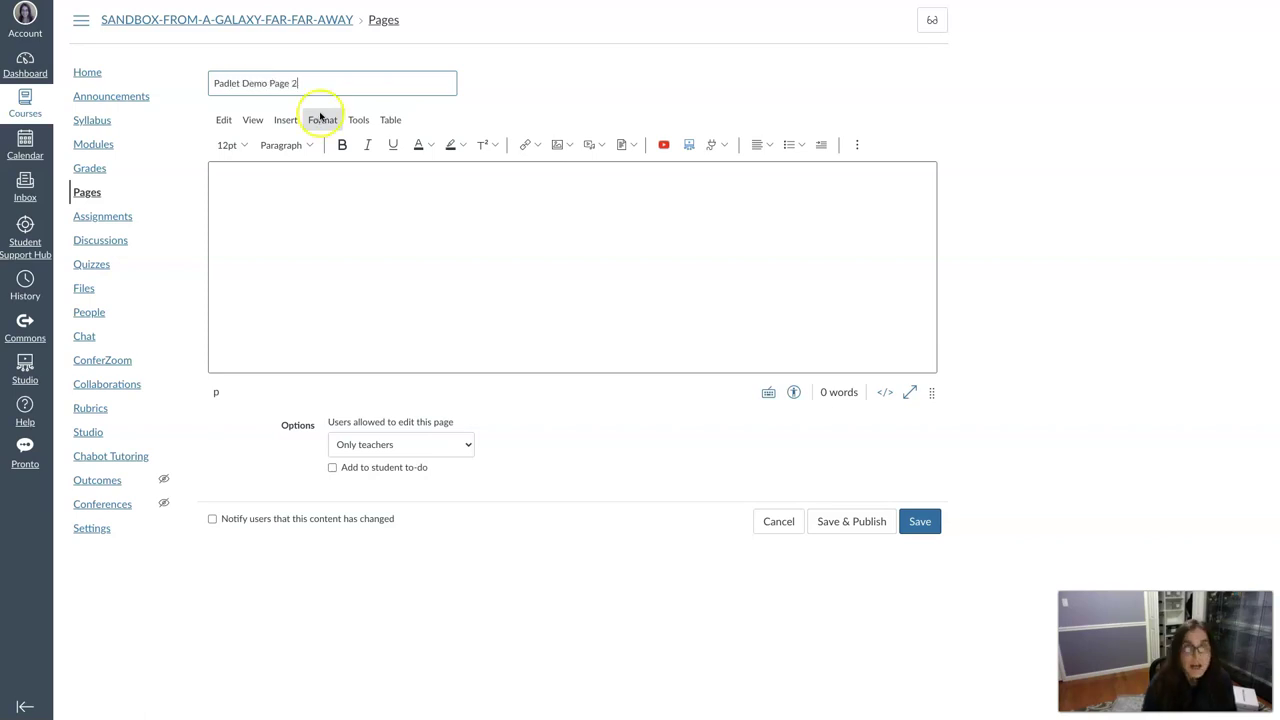
{"action": "left_click", "coordinate": [885, 395]}
{"action": "left_click", "coordinate": [482, 212]}
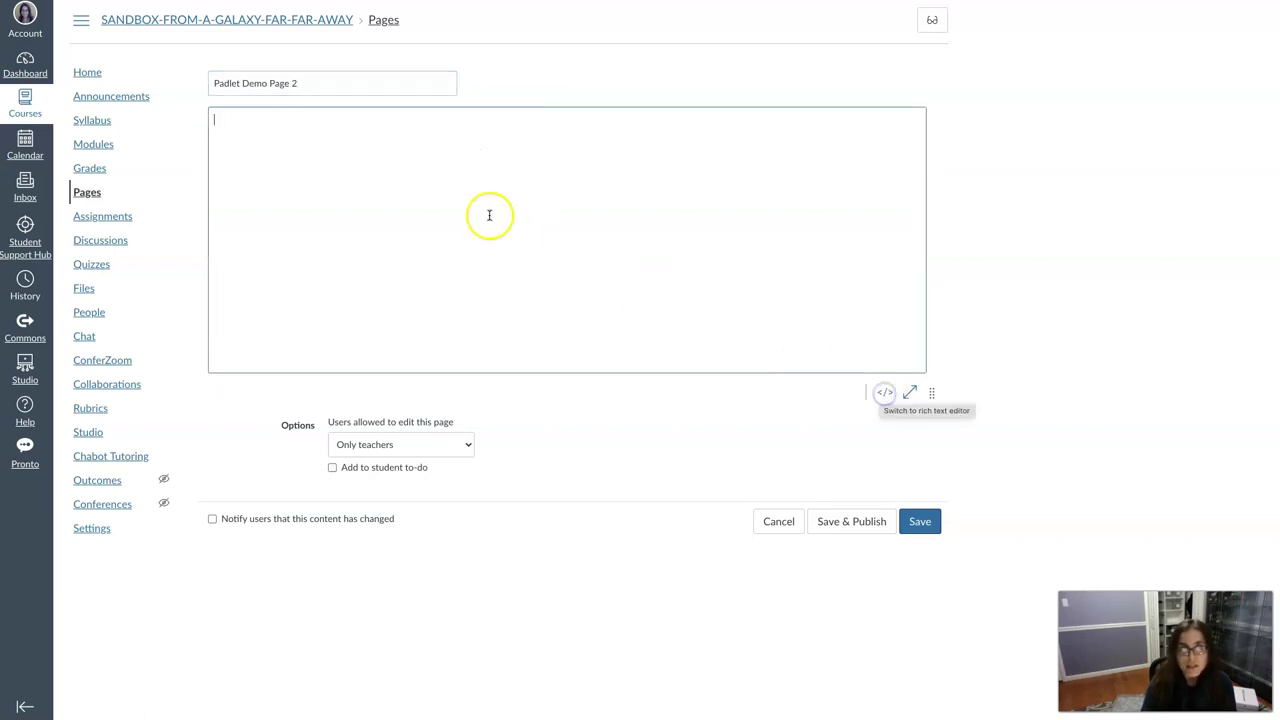
{"action": "key", "text": "ctrl+v"}
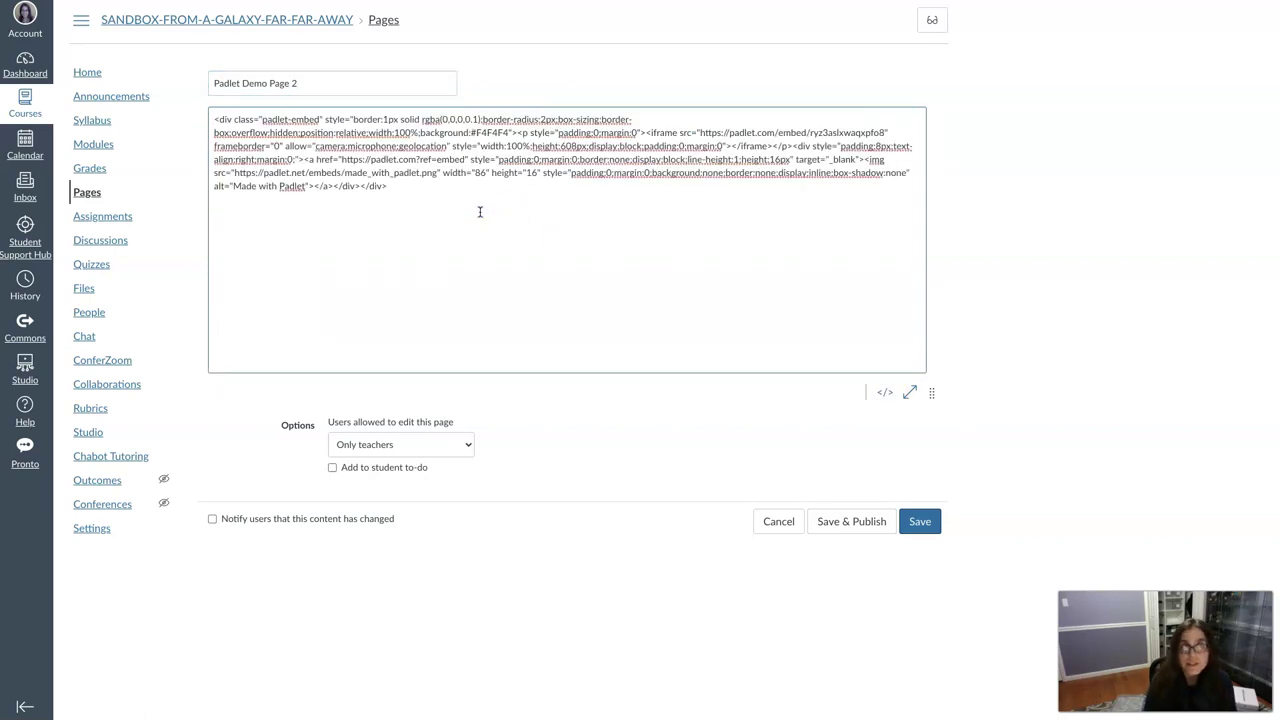
{"action": "left_click", "coordinate": [866, 520]}
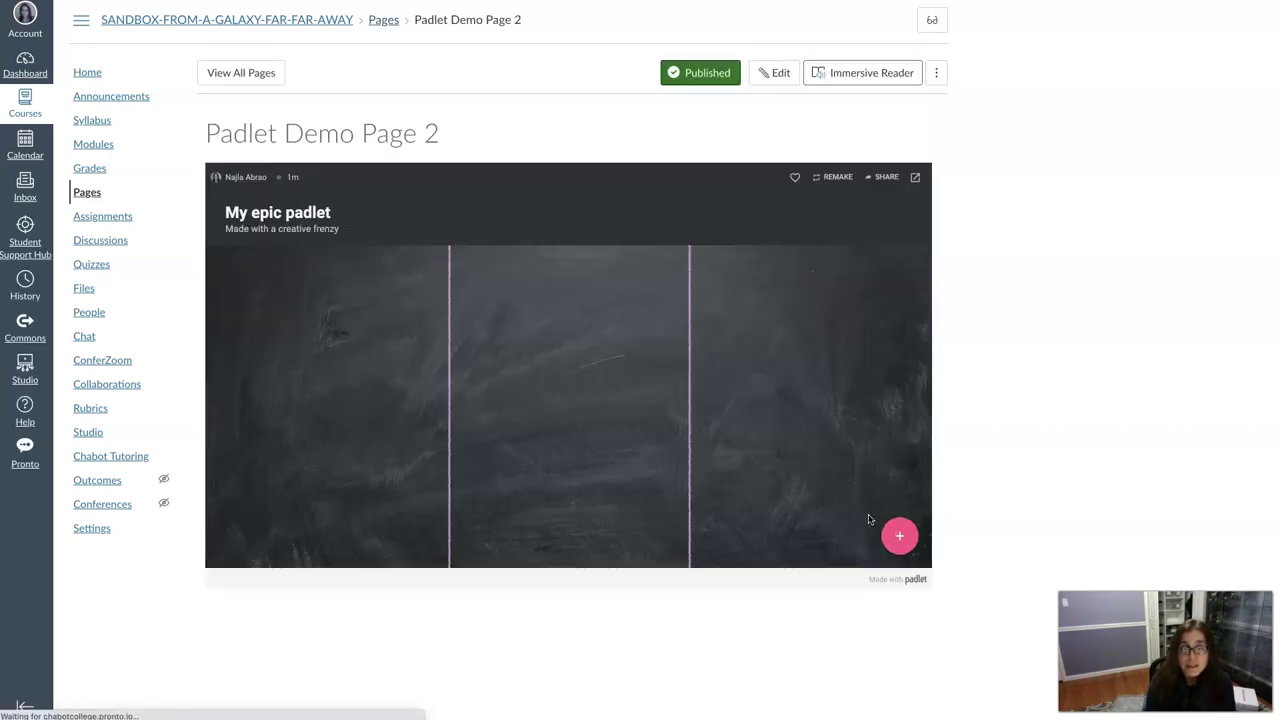
- Add a post titled 'Epic!' with the body 'This is epic!!' to the embedded padlet
{"action": "left_click", "coordinate": [905, 540]}
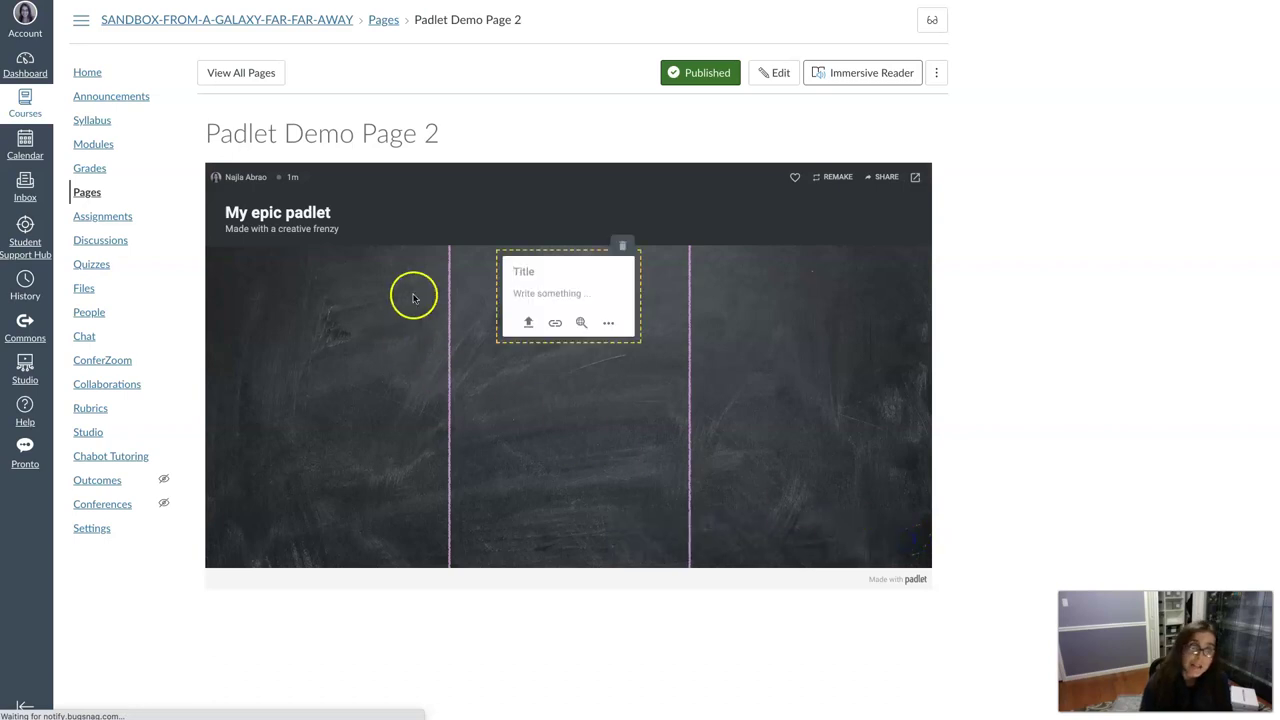
{"action": "type", "text": "Epic!"}
{"action": "left_click", "coordinate": [534, 295]}
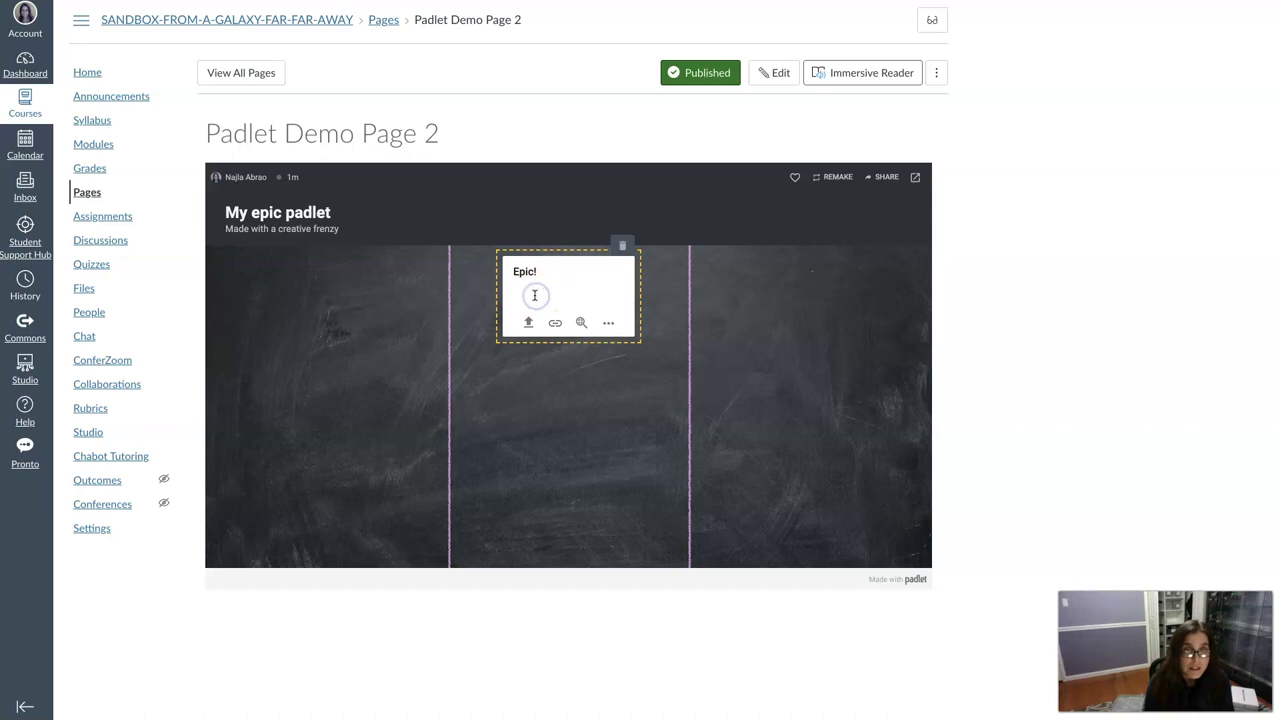
{"action": "type", "text": "This is epic!"}
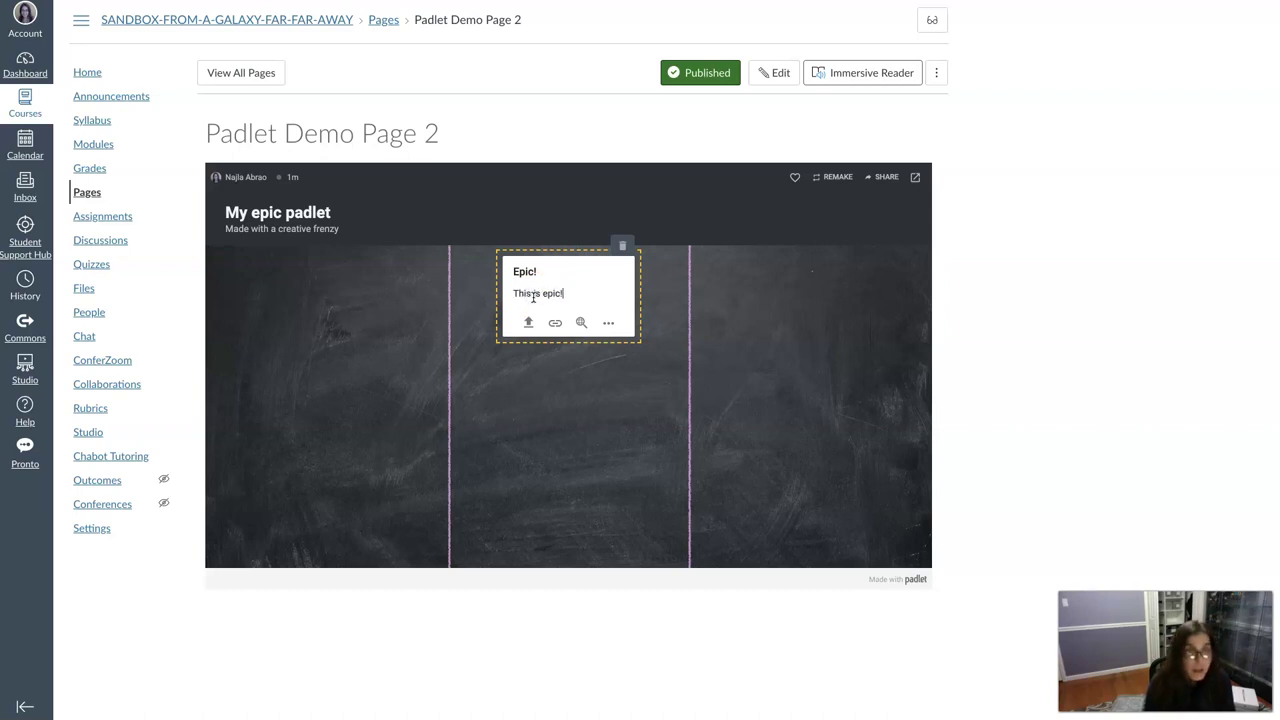
{"action": "type", "text": "!"}
- Drop the camera photo attachment, save the Epic! post, and color it light blue
{"action": "left_click", "coordinate": [608, 322]}
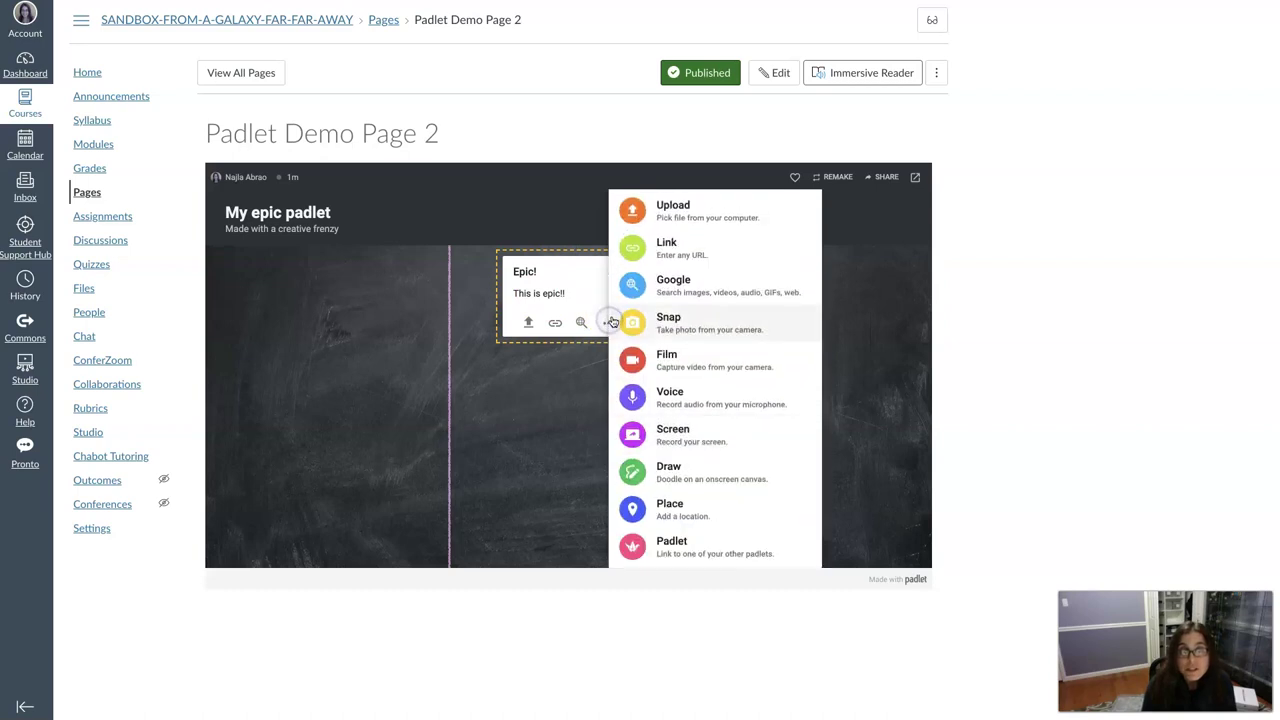
{"action": "left_click", "coordinate": [612, 322]}
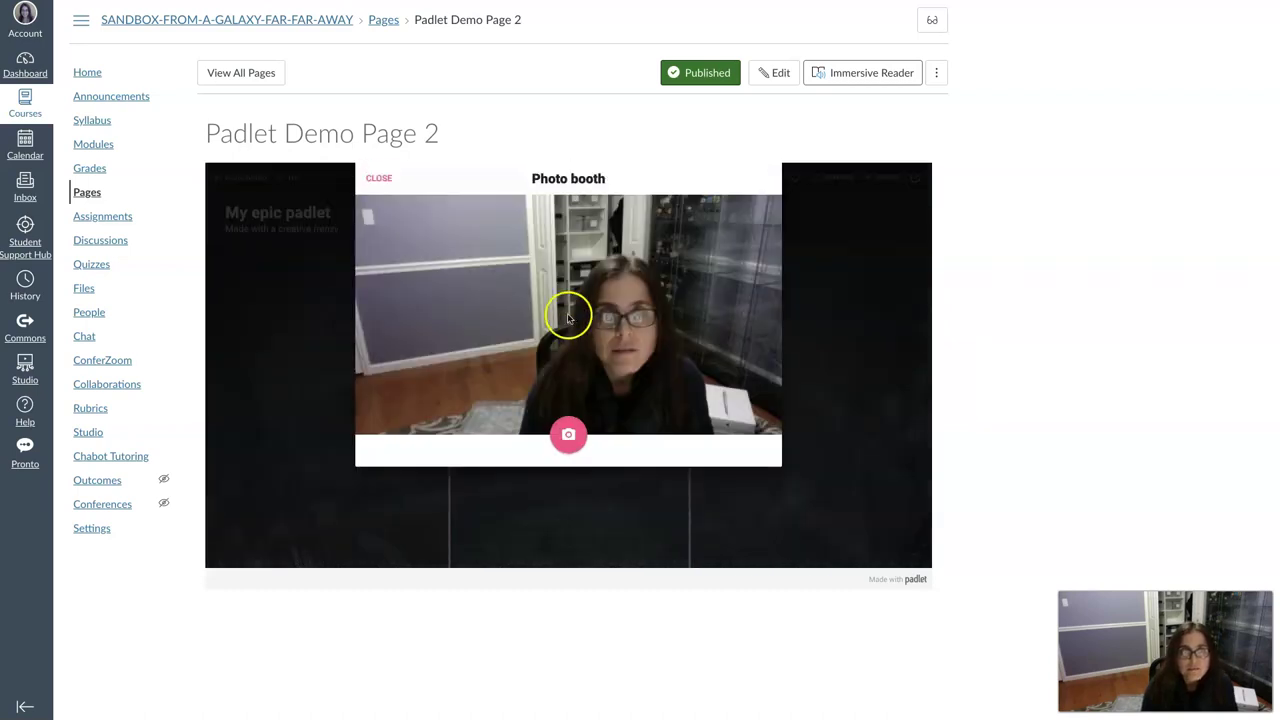
{"action": "left_click", "coordinate": [379, 175]}
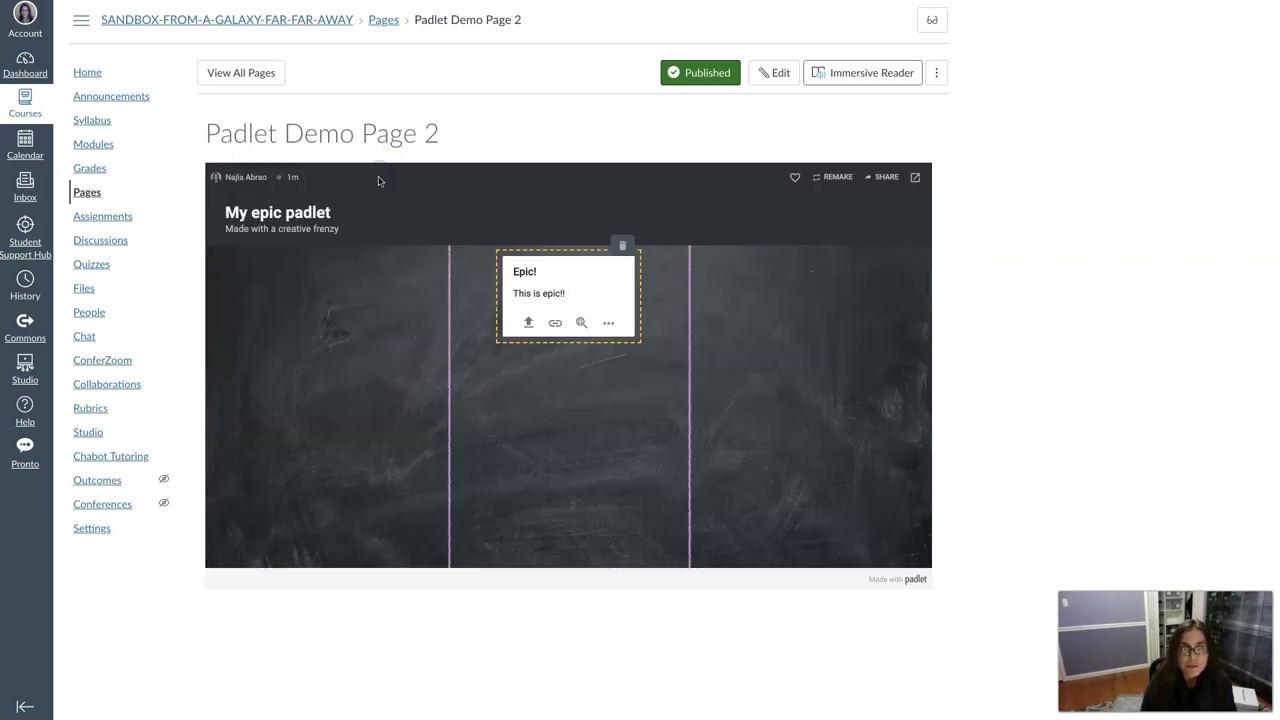
{"action": "left_click", "coordinate": [877, 354]}
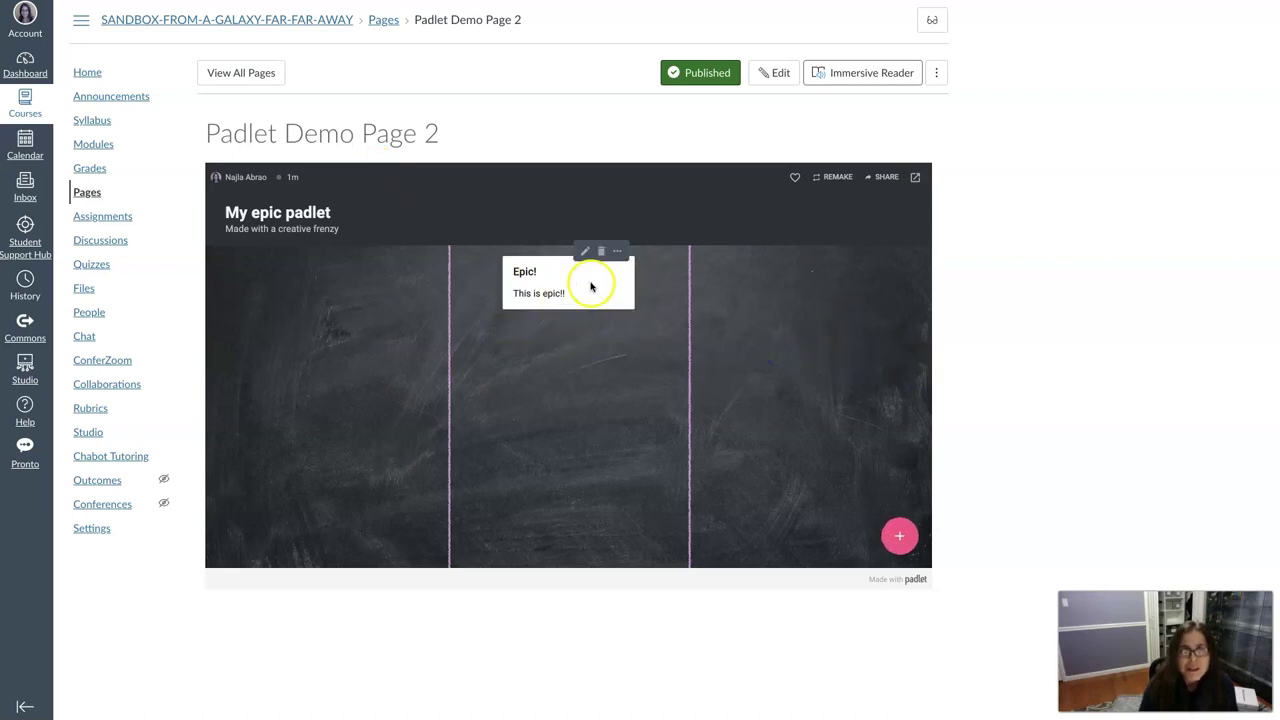
{"action": "left_click", "coordinate": [617, 251]}
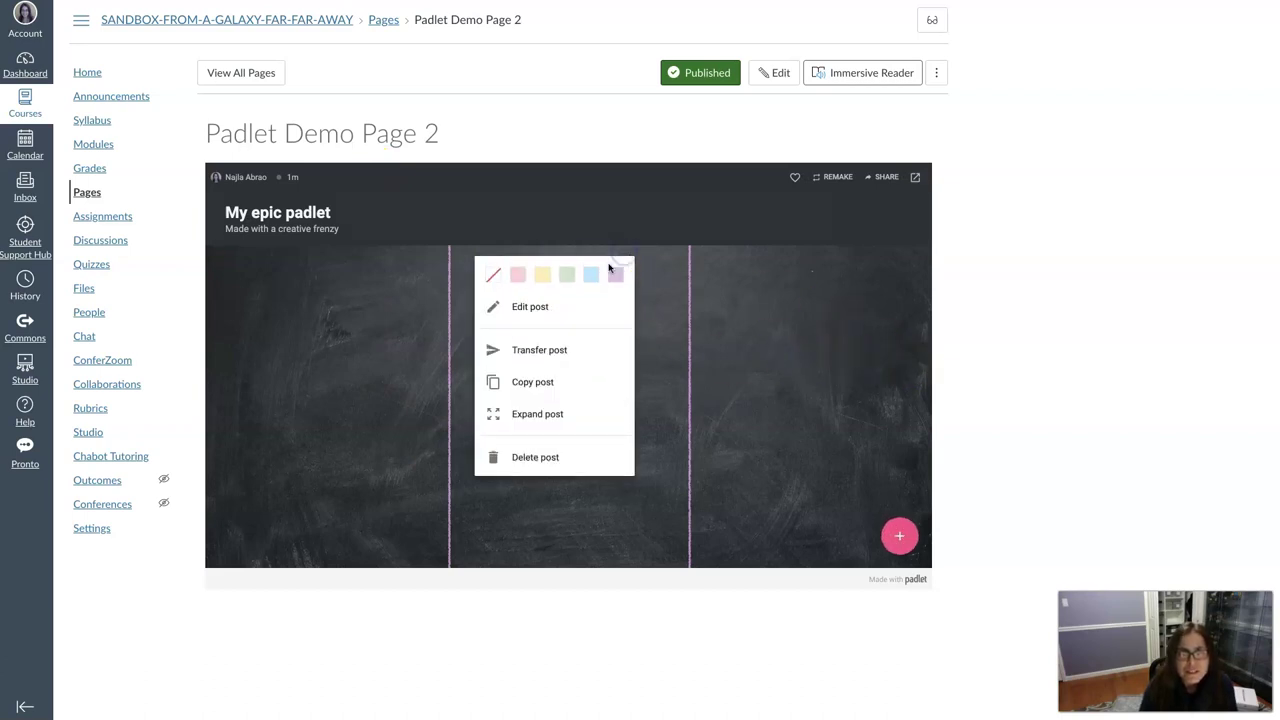
{"action": "left_click", "coordinate": [590, 274]}
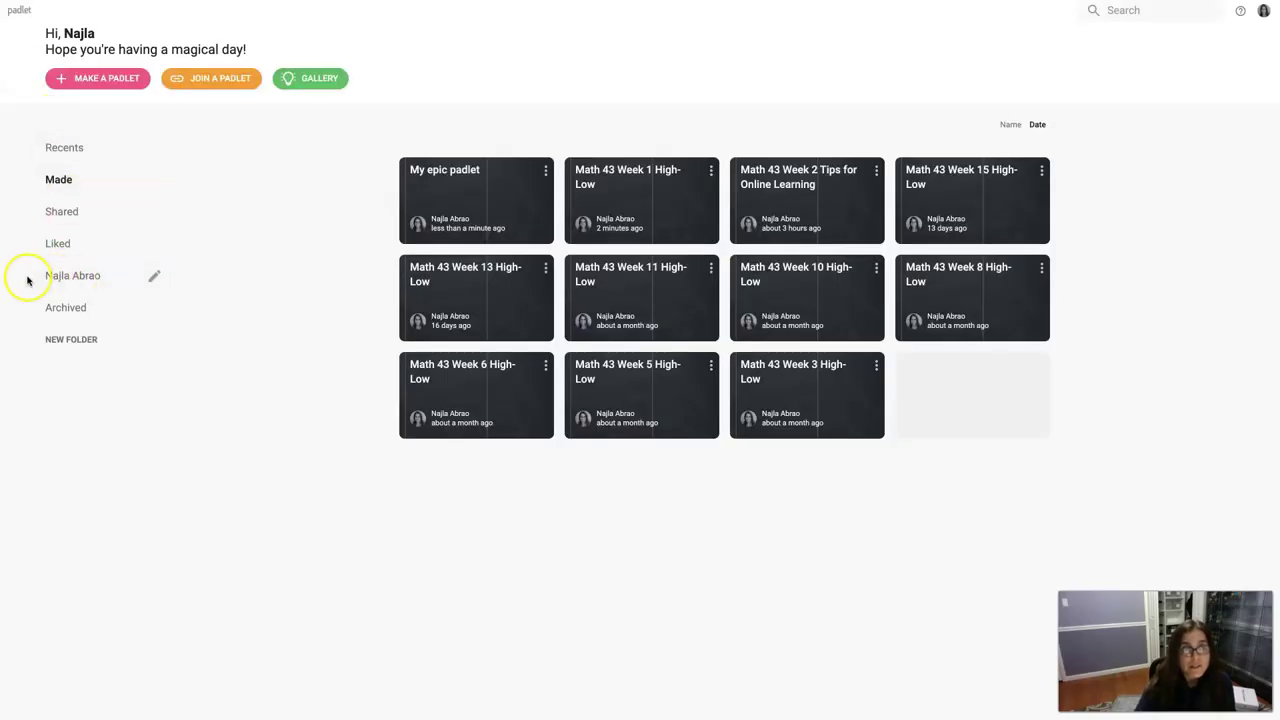
- Create a new Padlet folder named Math Teacher
{"action": "left_click", "coordinate": [76, 341]}
{"action": "left_click", "coordinate": [663, 357]}
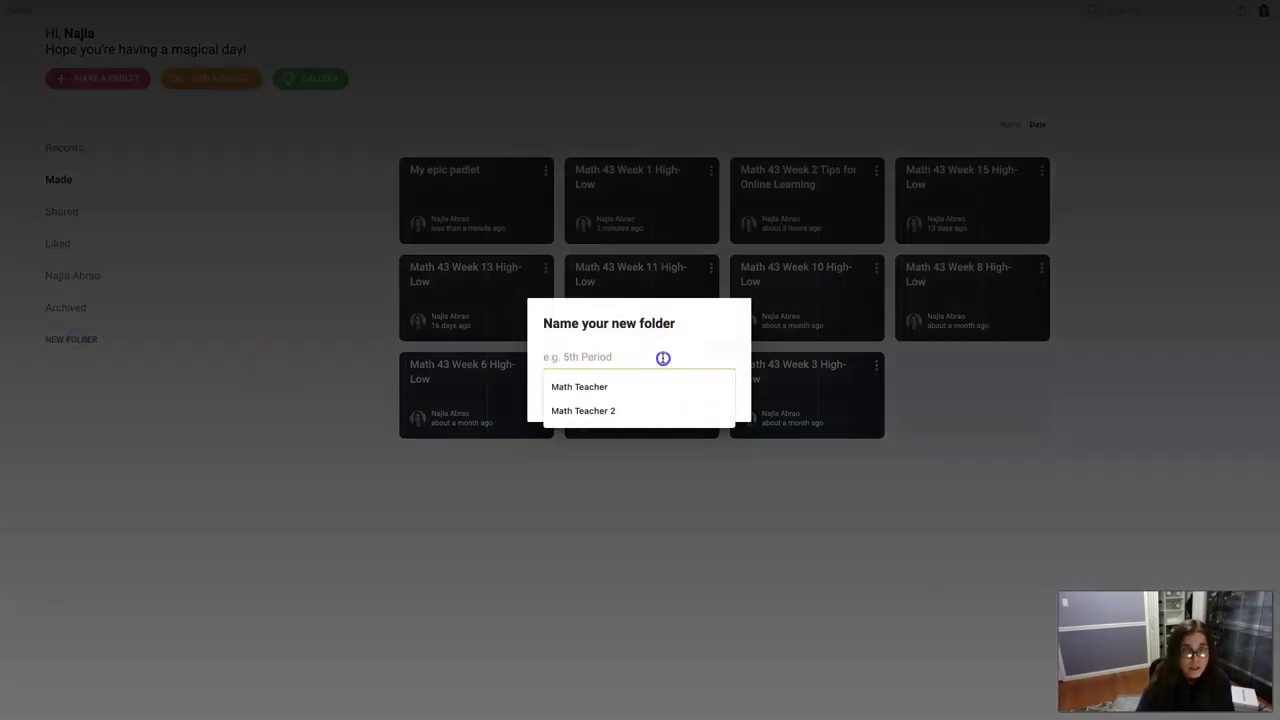
{"action": "left_click", "coordinate": [630, 386]}
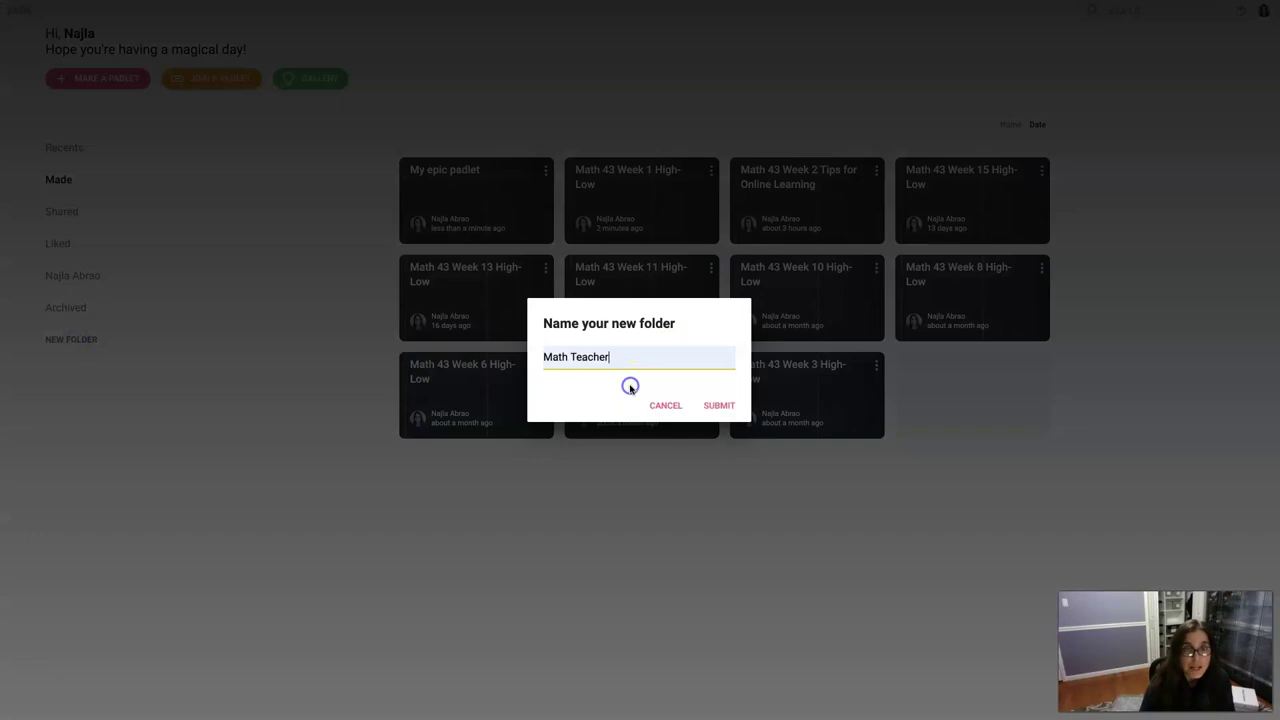
{"action": "left_click", "coordinate": [699, 398]}
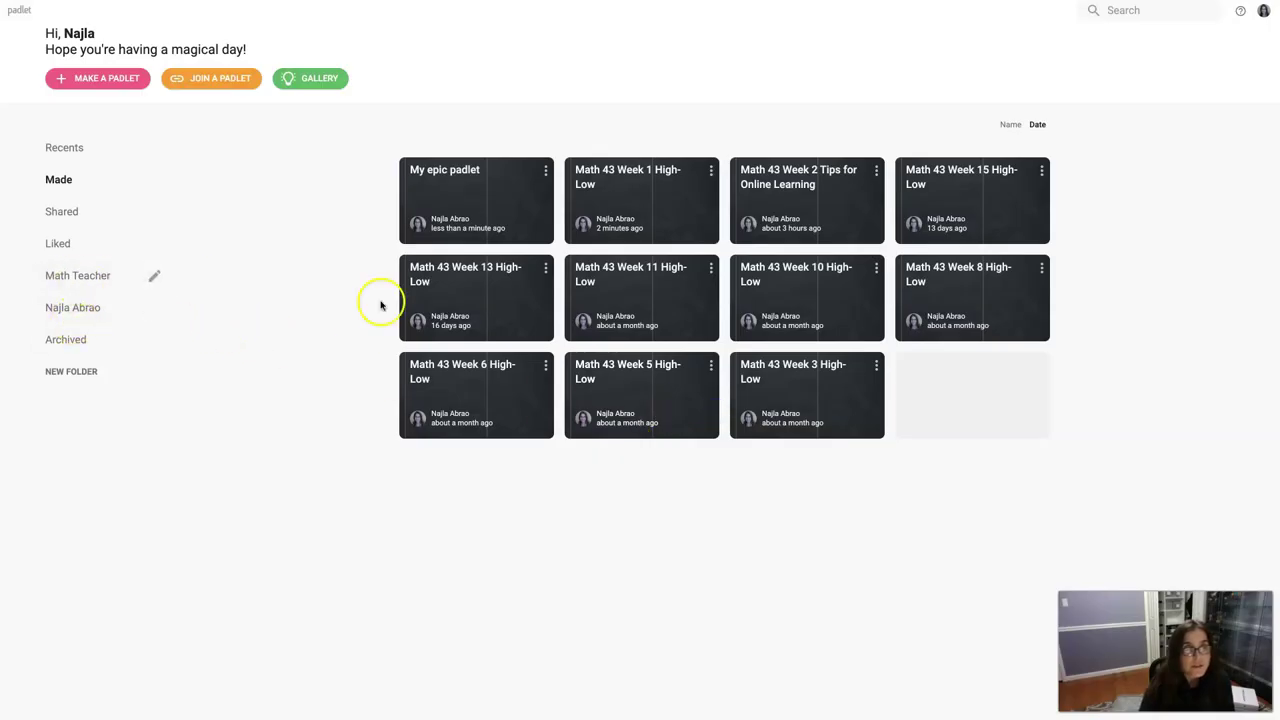
- Add My epic padlet to the Math Teacher folder and open the folder to confirm it
{"action": "left_click_drag", "start_coordinate": [457, 214], "coordinate": [94, 277]}
{"action": "left_click", "coordinate": [94, 277]}
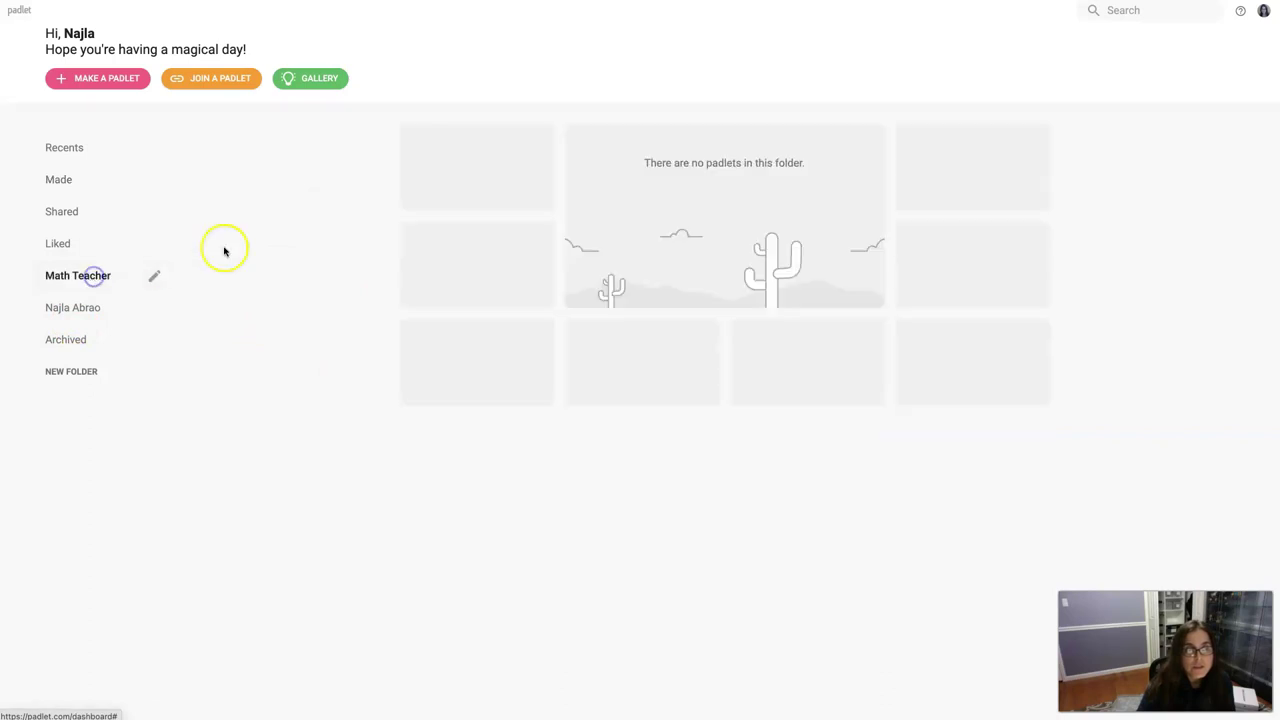
{"action": "left_click", "coordinate": [70, 148]}
{"action": "left_click_drag", "start_coordinate": [471, 186], "coordinate": [82, 268]}
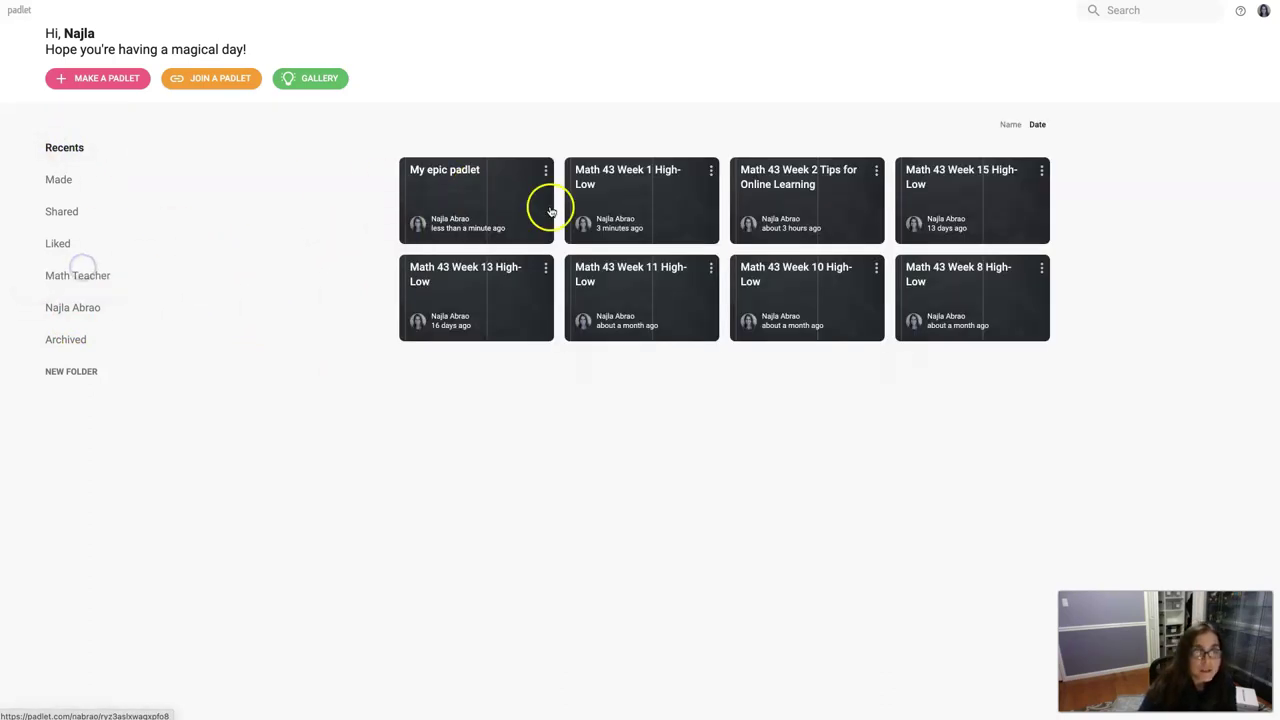
{"action": "left_click", "coordinate": [547, 171]}
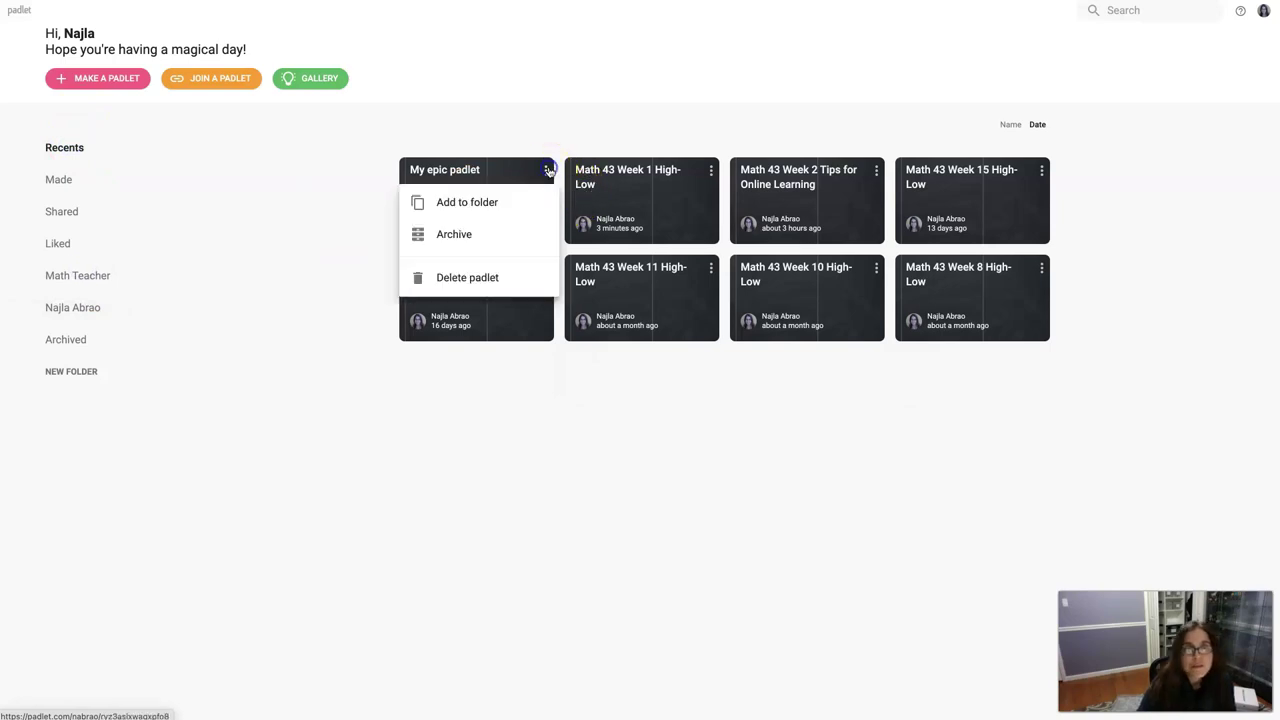
{"action": "left_click", "coordinate": [506, 201]}
{"action": "left_click", "coordinate": [632, 360]}
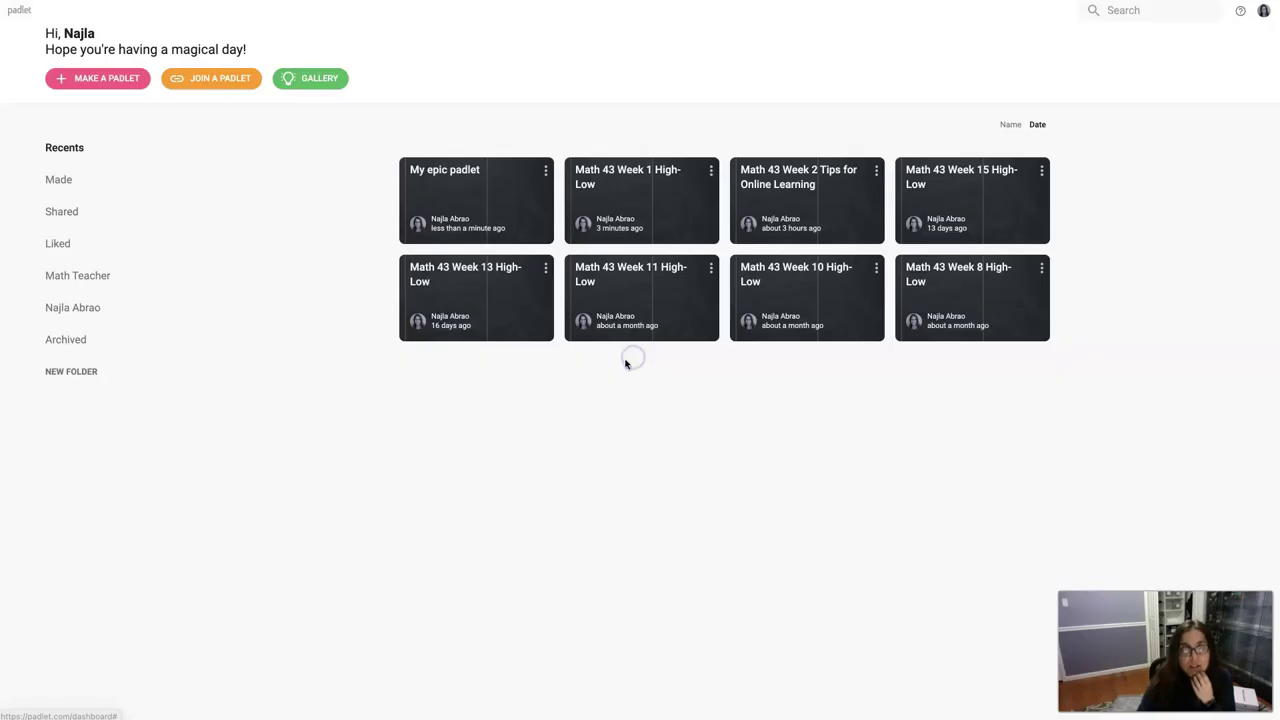
{"action": "left_click", "coordinate": [79, 273]}
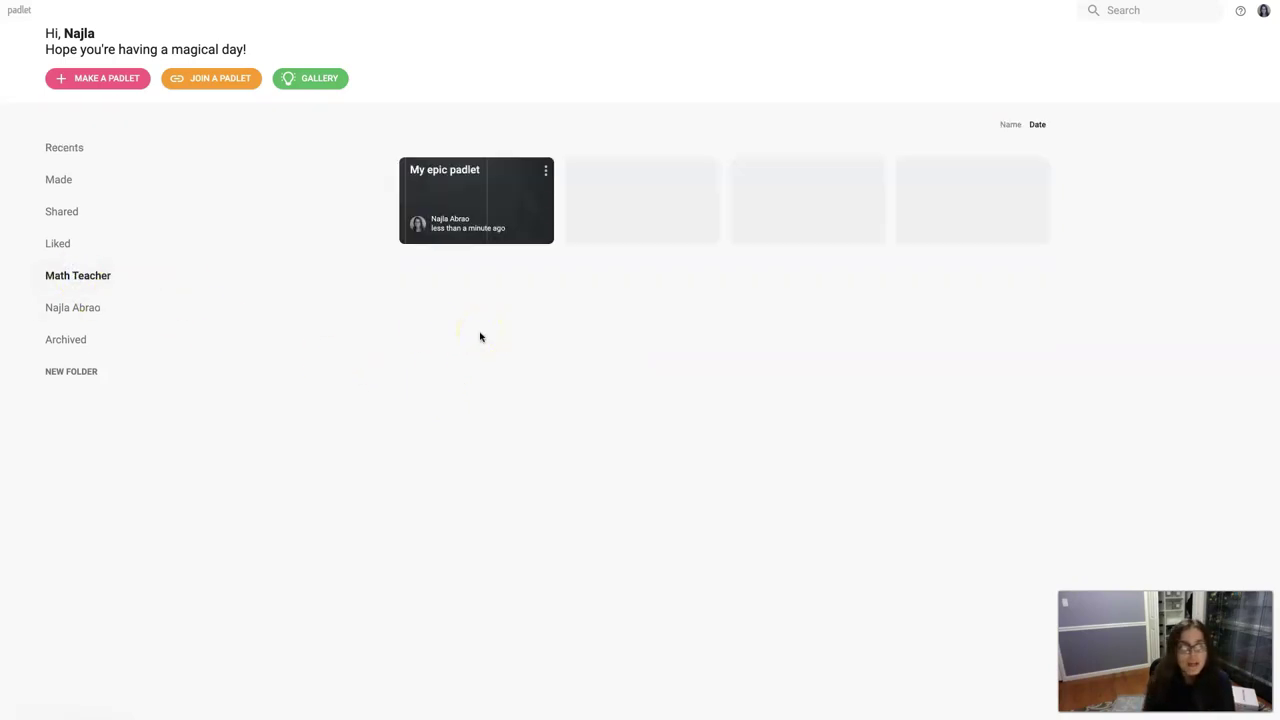